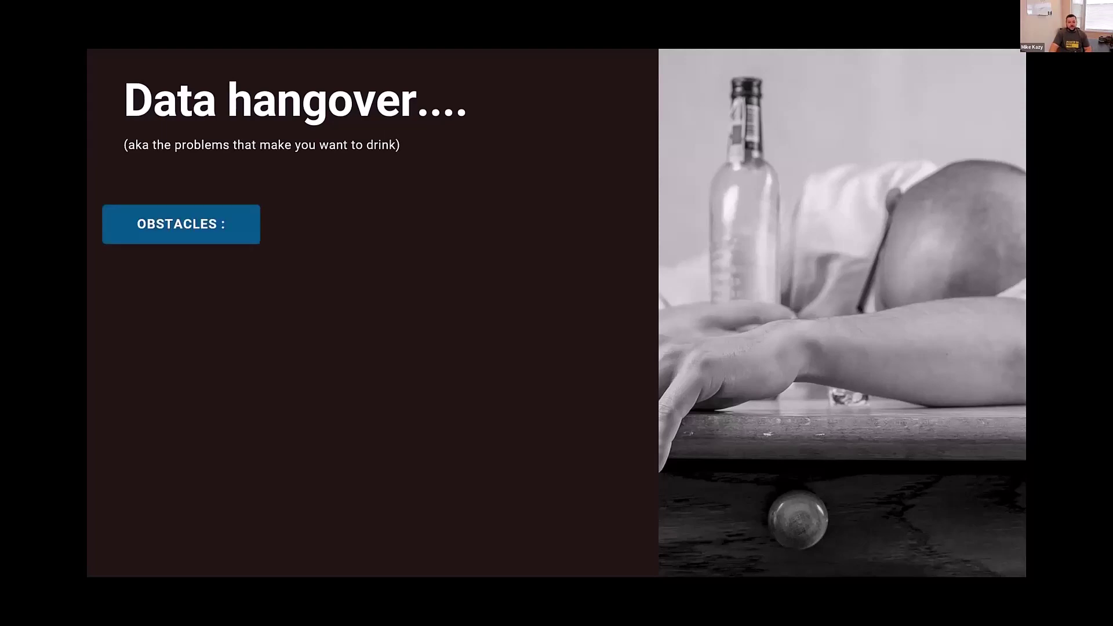
key(Right)
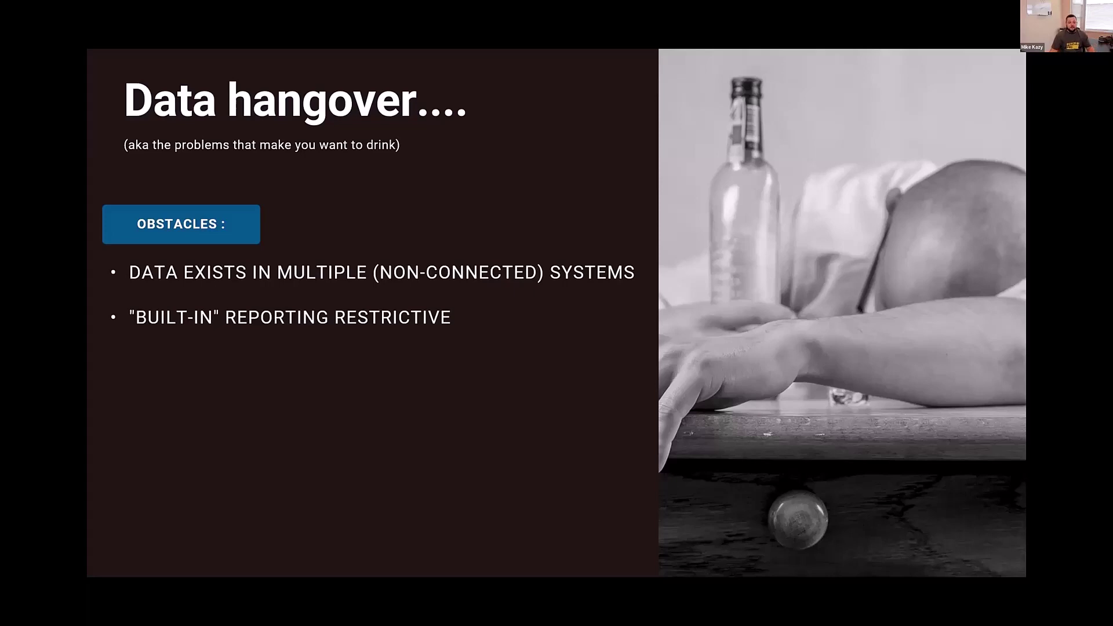
Step: Build in the OBSTACLES heading and bullets through 'Existing reports inaccessible to many users'
key(Right)
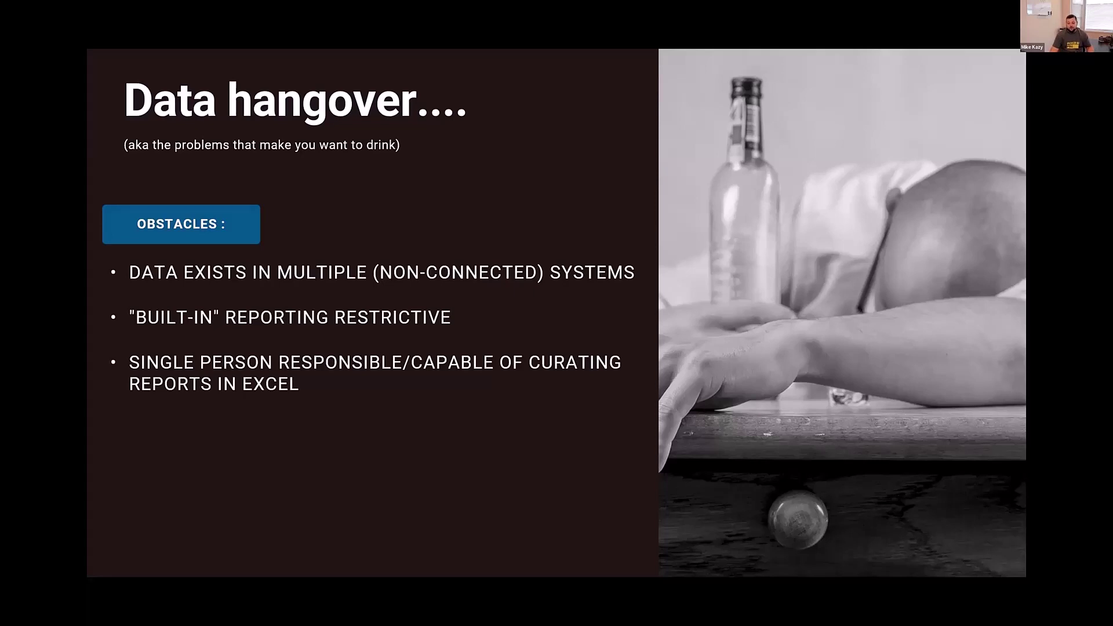
key(Right)
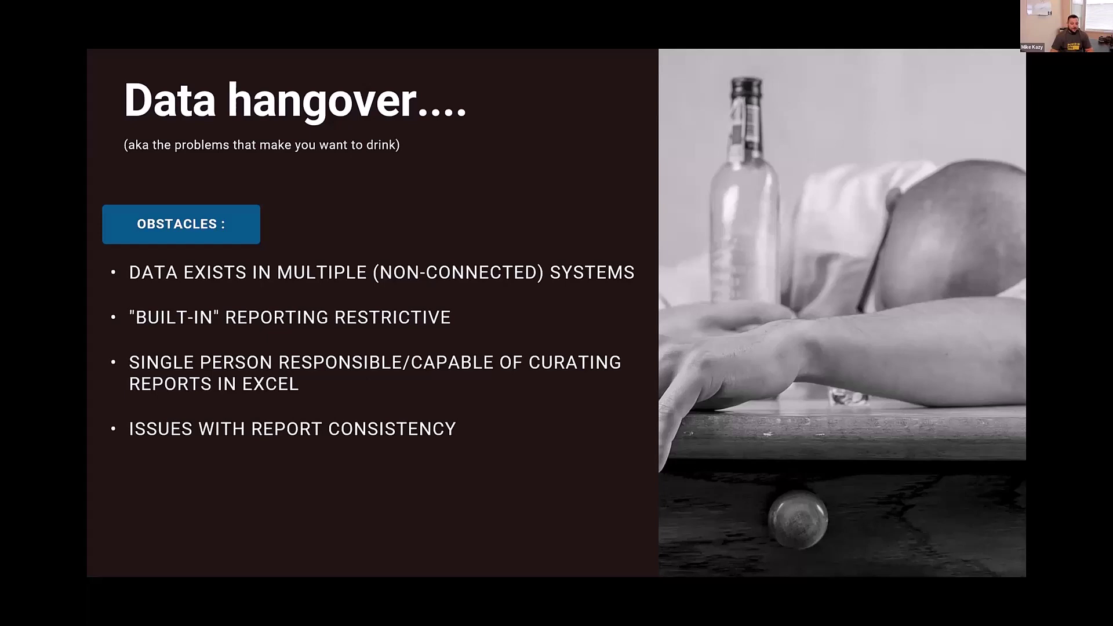
key(Right)
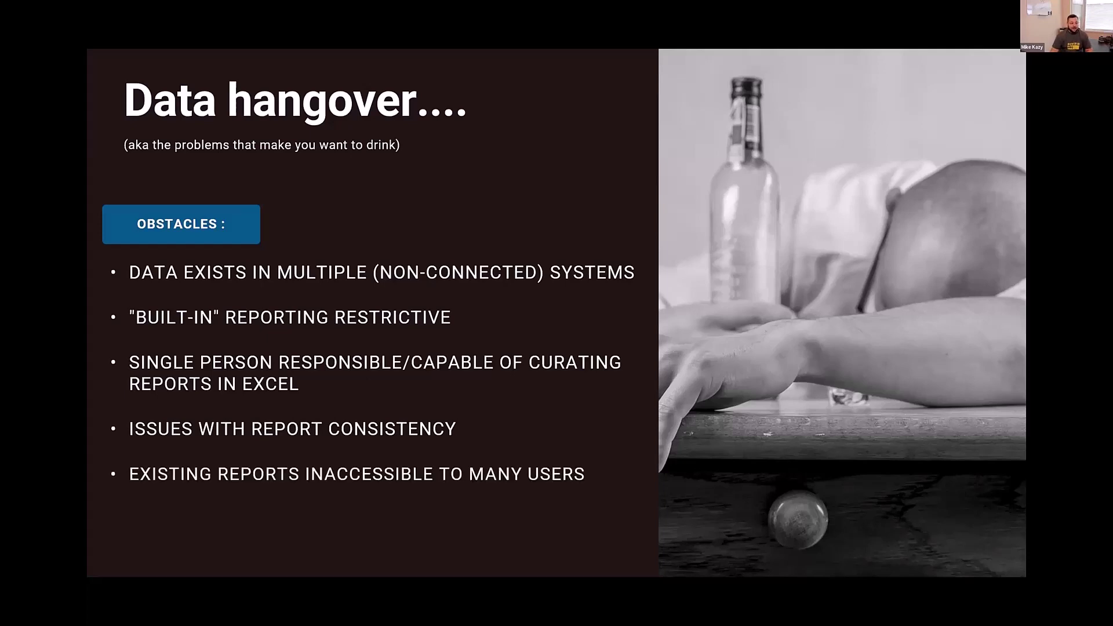
Step: Advance the slideshow to the 'How it was before Power BI...' spreadsheet slide
key(Right)
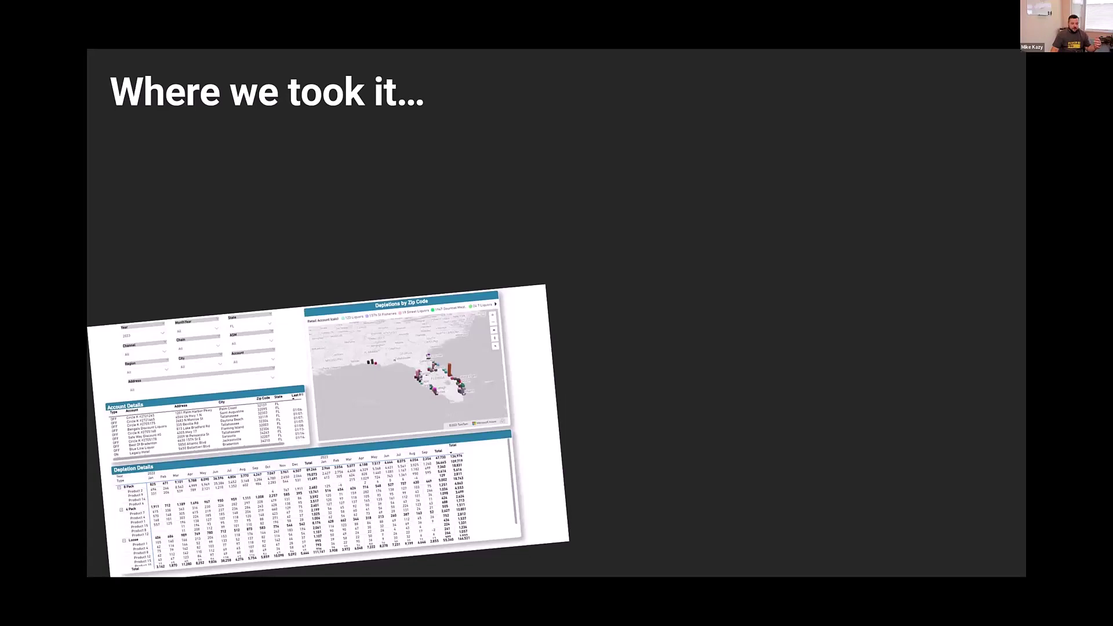
Step: Bring the next Power BI dashboard screenshot onto the 'Where we took it...' slide
key(Right)
key(Right)
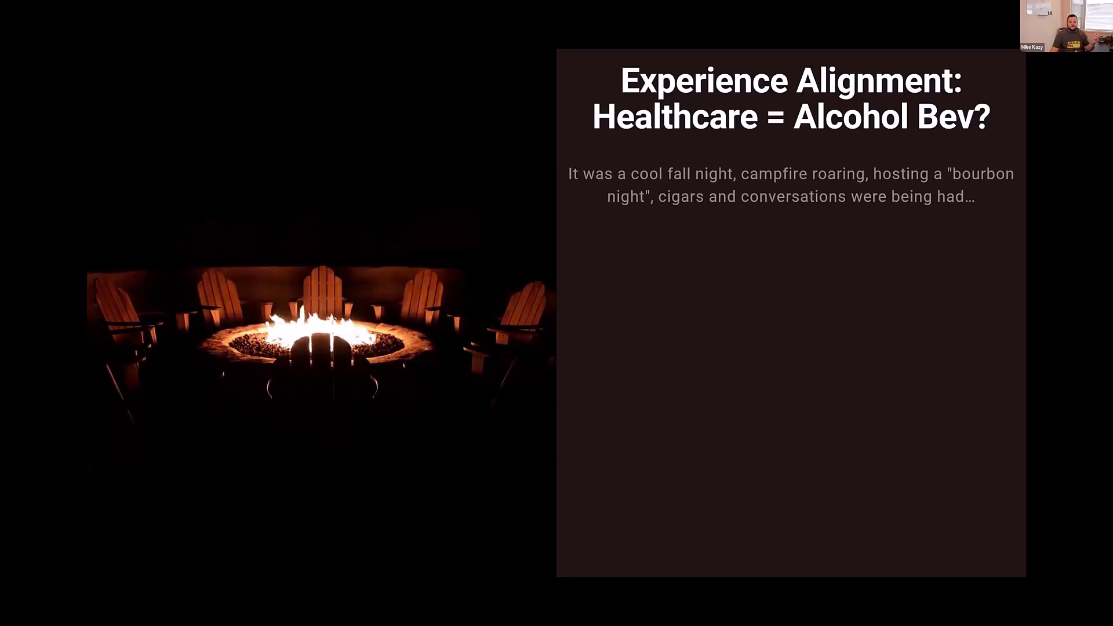
Step: Reveal the next campfire story line and the 'Conversation with a friend -> Proof of Concept -> Project/Contract' path
key(Right)
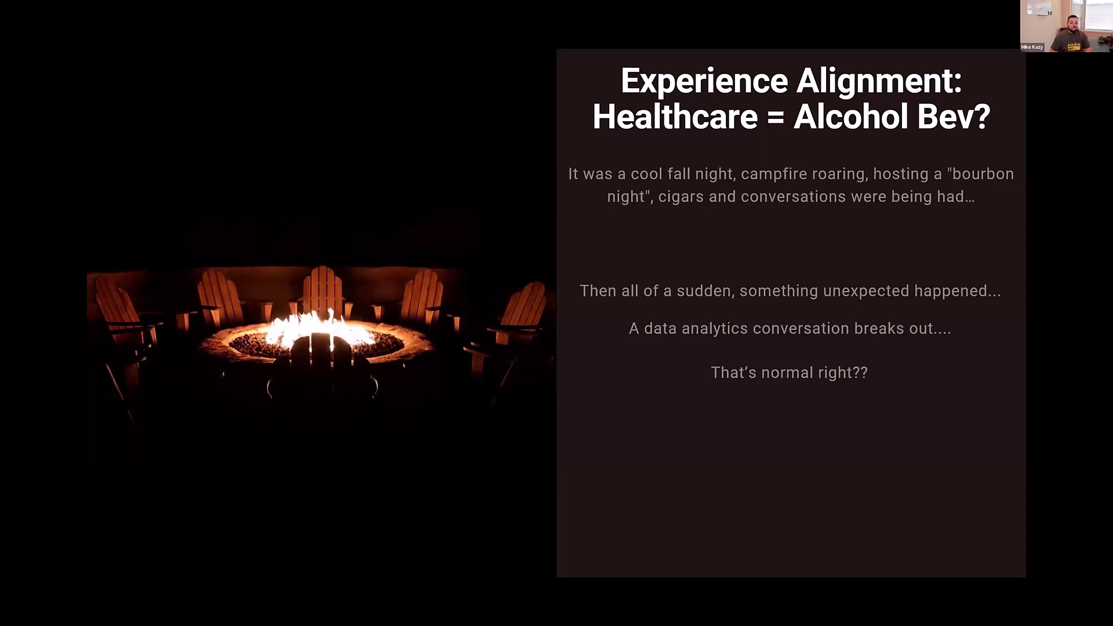
key(Right)
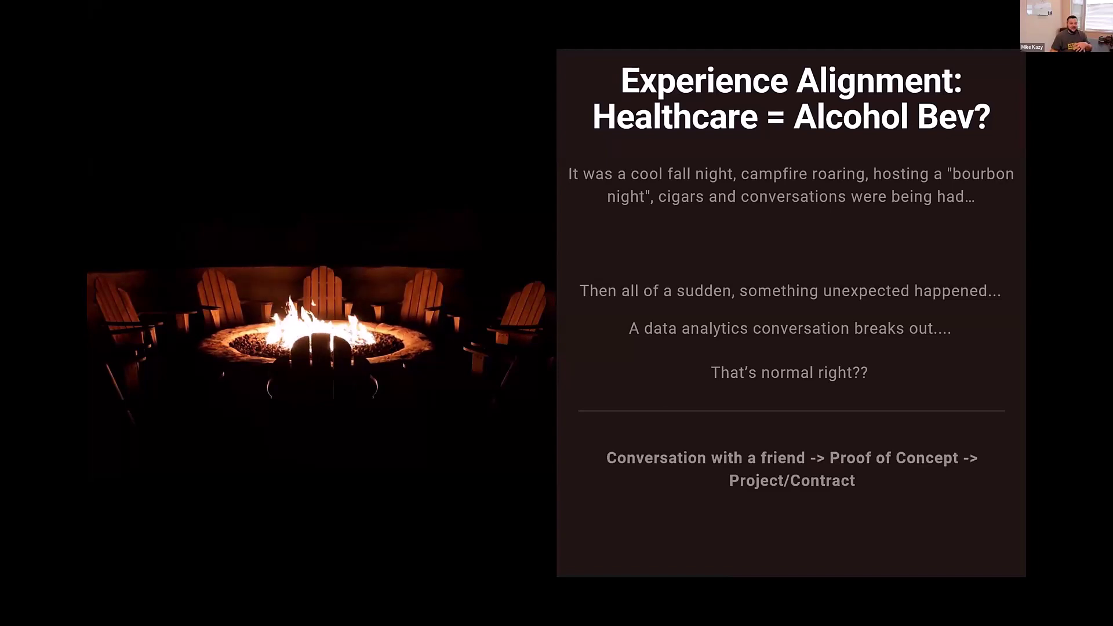
Step: Advance past the brand sales dashboard slide to 'So the POC was well received…what's next?'
key(Right)
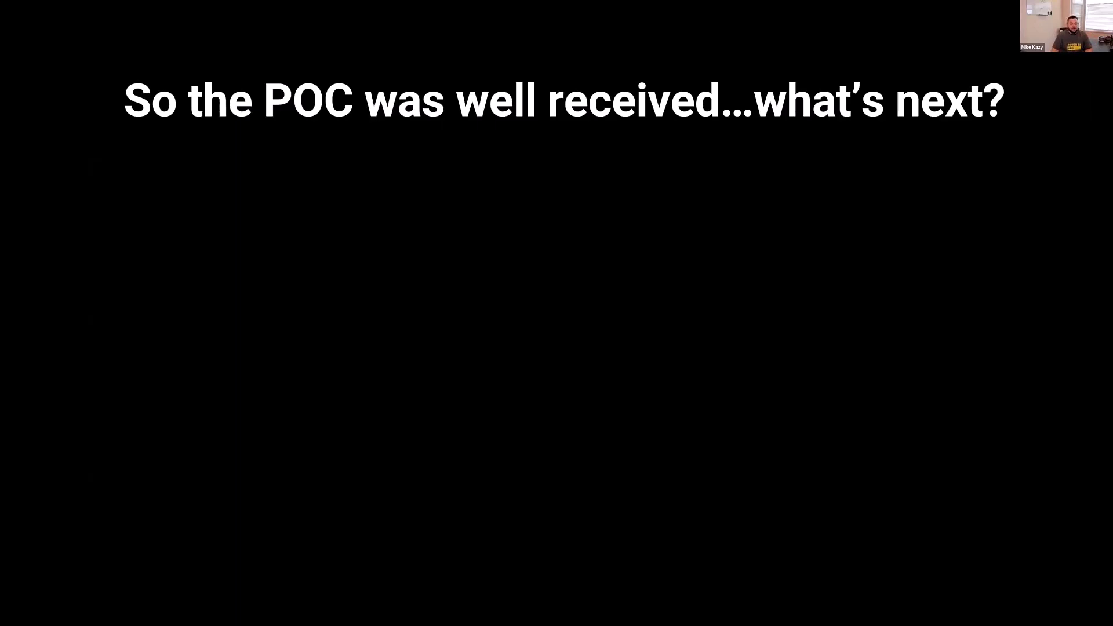
Step: Reveal box 1, its 'How are we going to help the company?' question, and three bullets
key(Right)
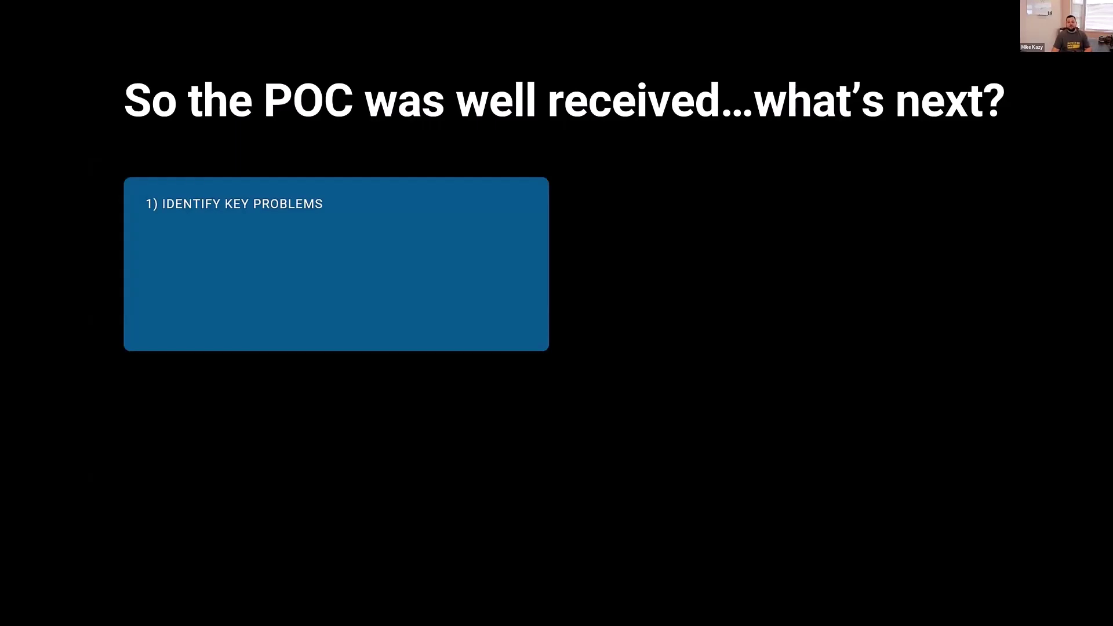
key(Right)
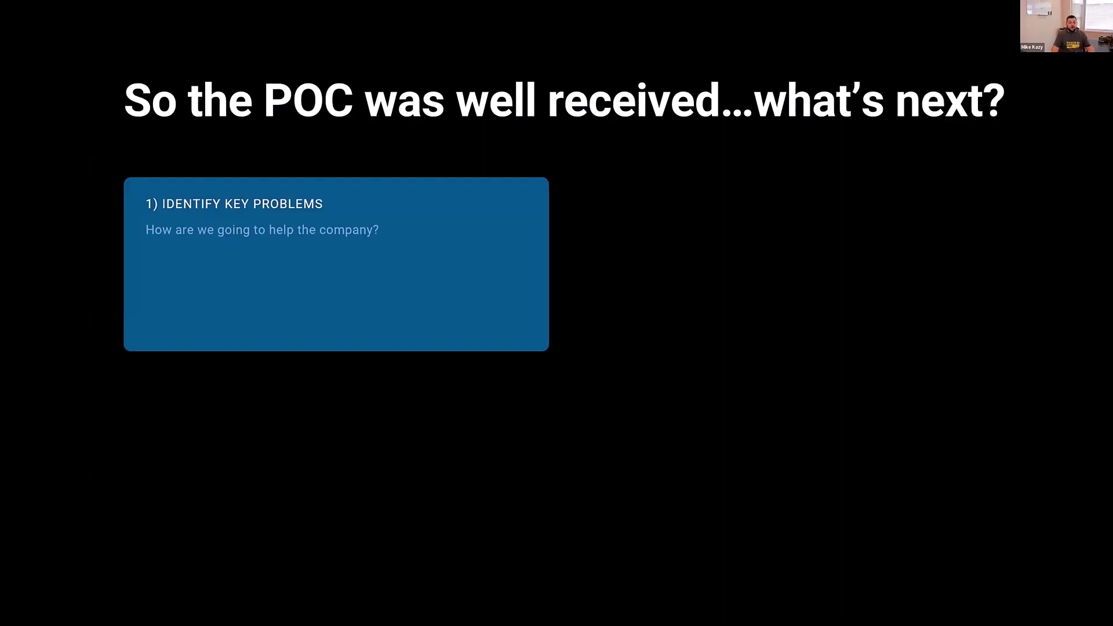
key(Right)
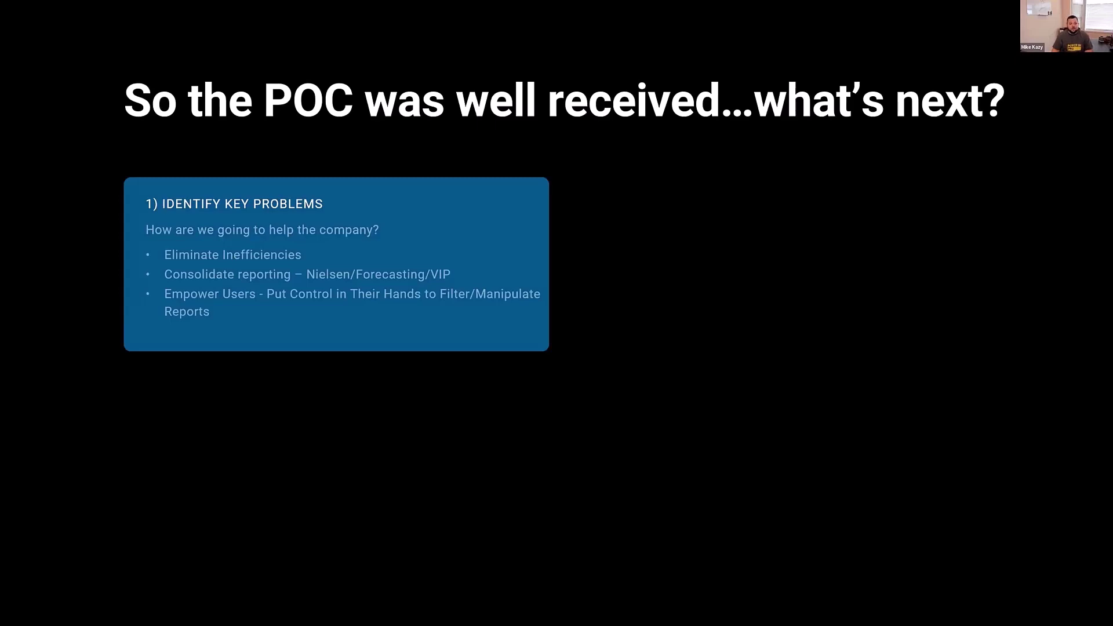
Step: Reveal box 2 'REVIEW OF CURRENT SYSTEMS/REPORTS' with its 'What is our plan of attack?' line
key(Right)
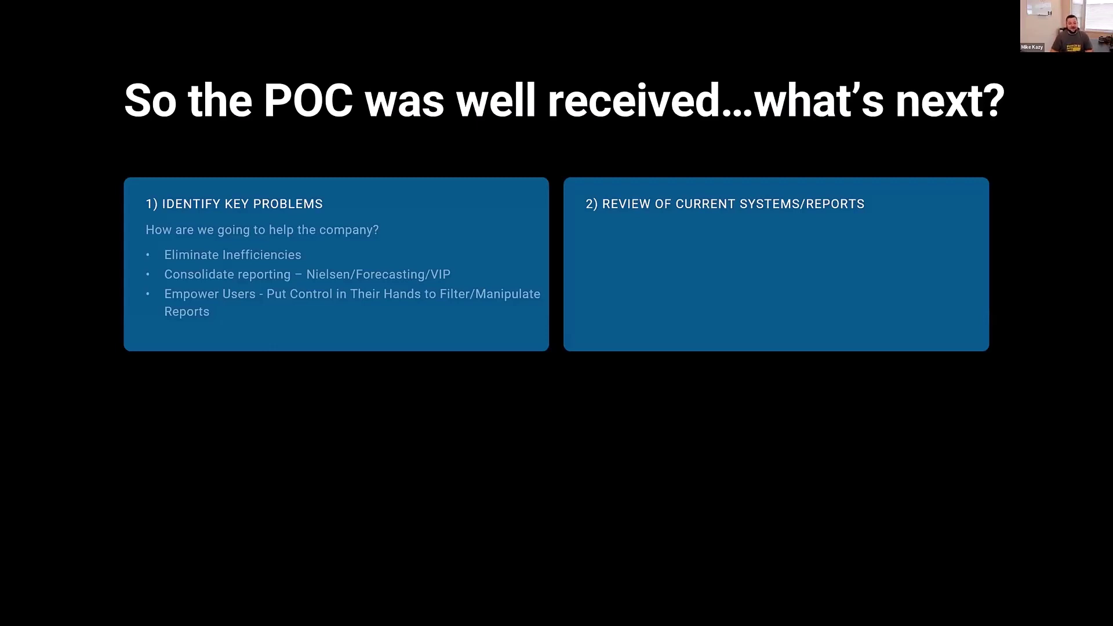
key(Right)
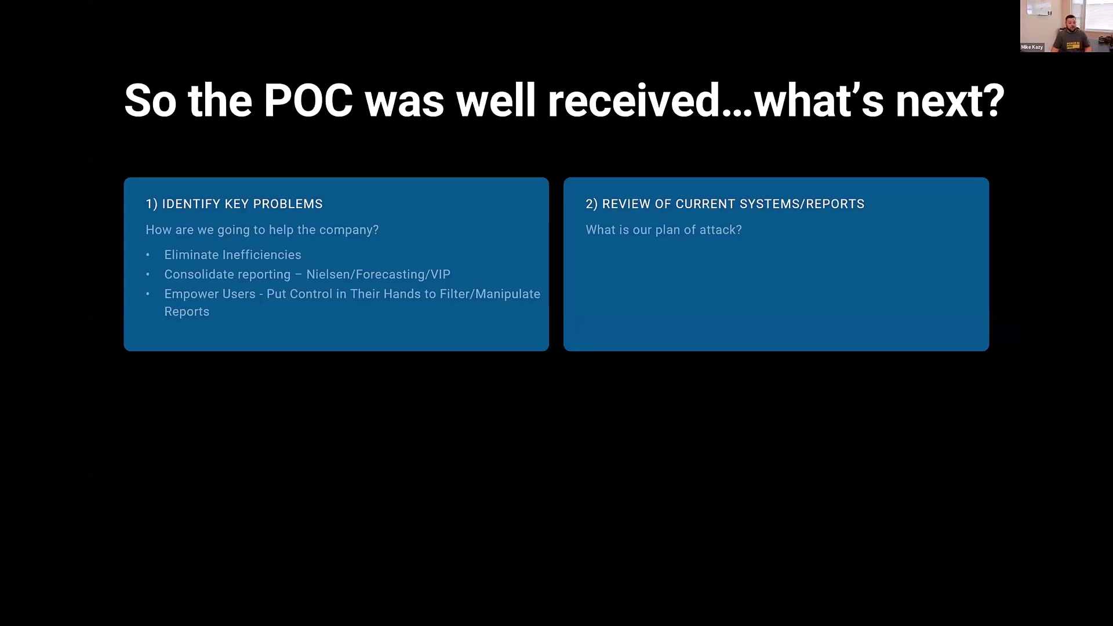
Step: Reveal box 2's plan-of-attack points, then the empty third 'DATA MODEL...' box
key(Right)
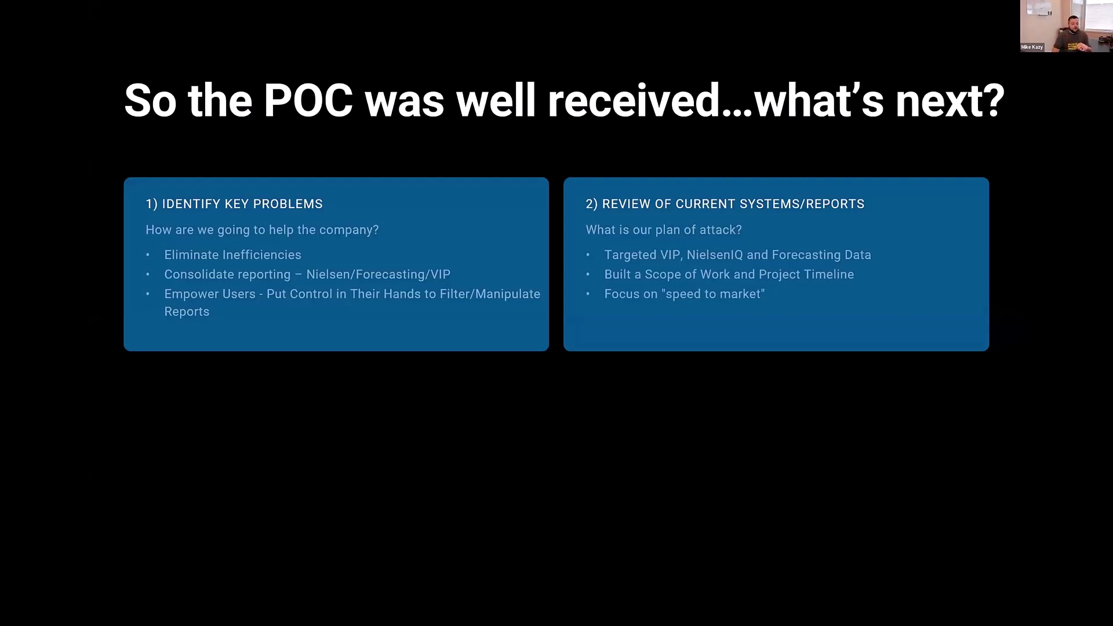
key(Right)
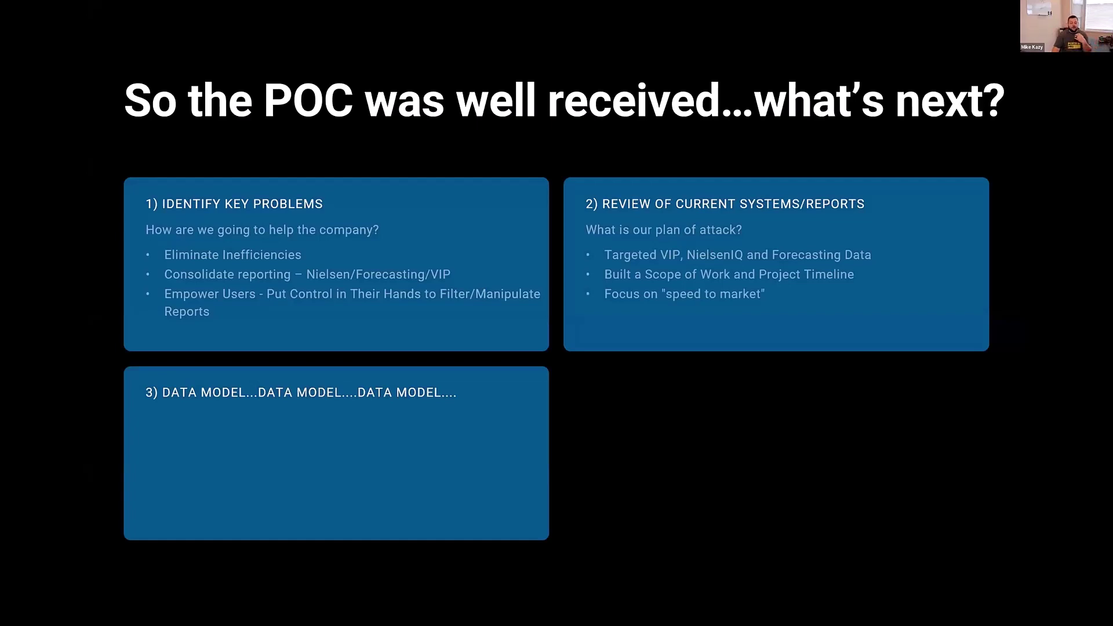
Step: Reveal 'Building the foundation - repairing data issues' and the VIP, Forecasting and Nielsen bullets
key(Right)
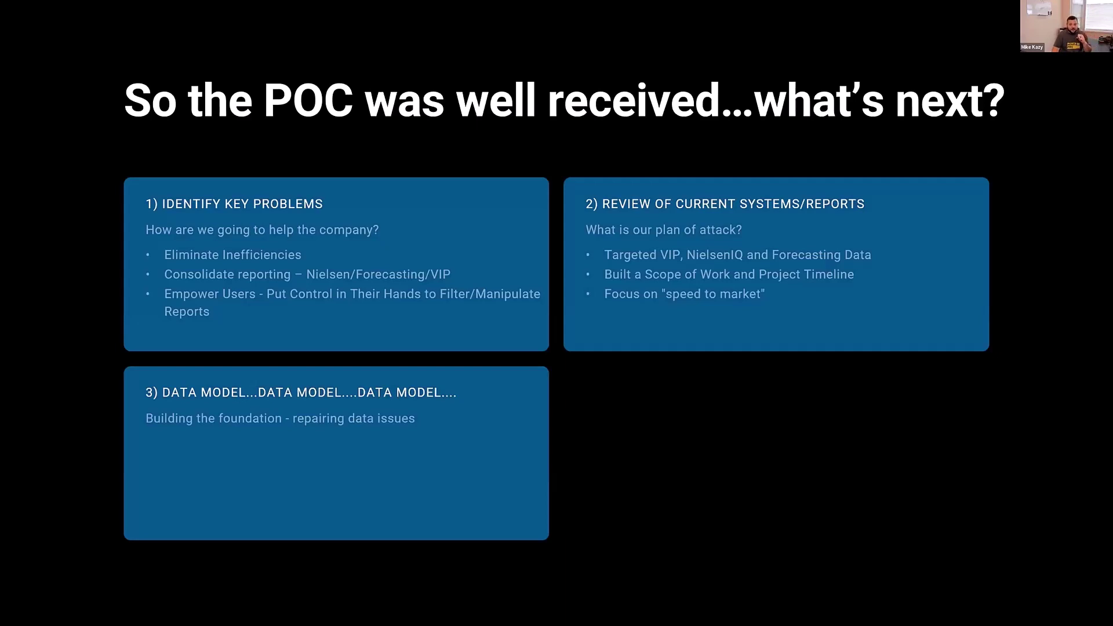
key(Right)
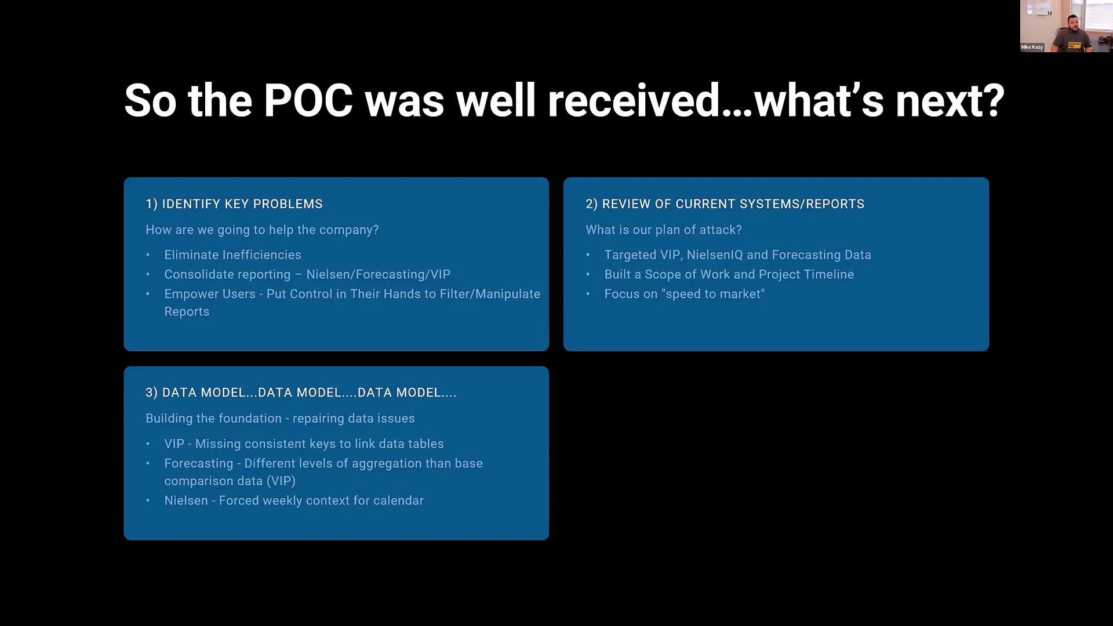
Step: Bring in the empty 'MAKE IT "REAL"...' box beside the data model box
key(Right)
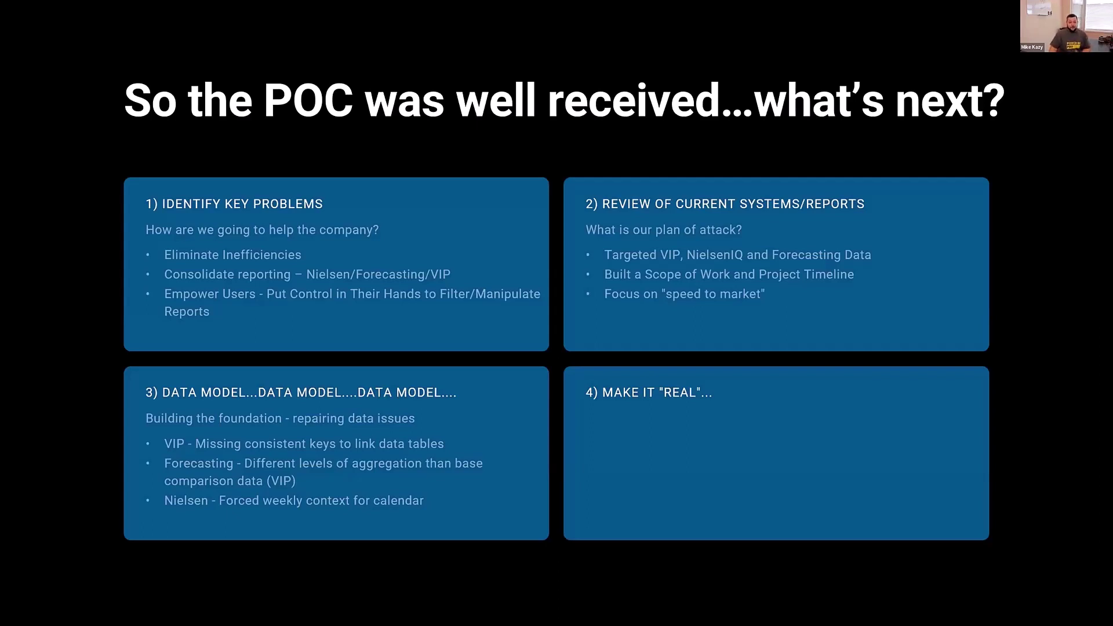
Step: Reveal box 4's Report Building and Visualizations subtitle and three rollout bullets, then advance to Challenges
key(Right)
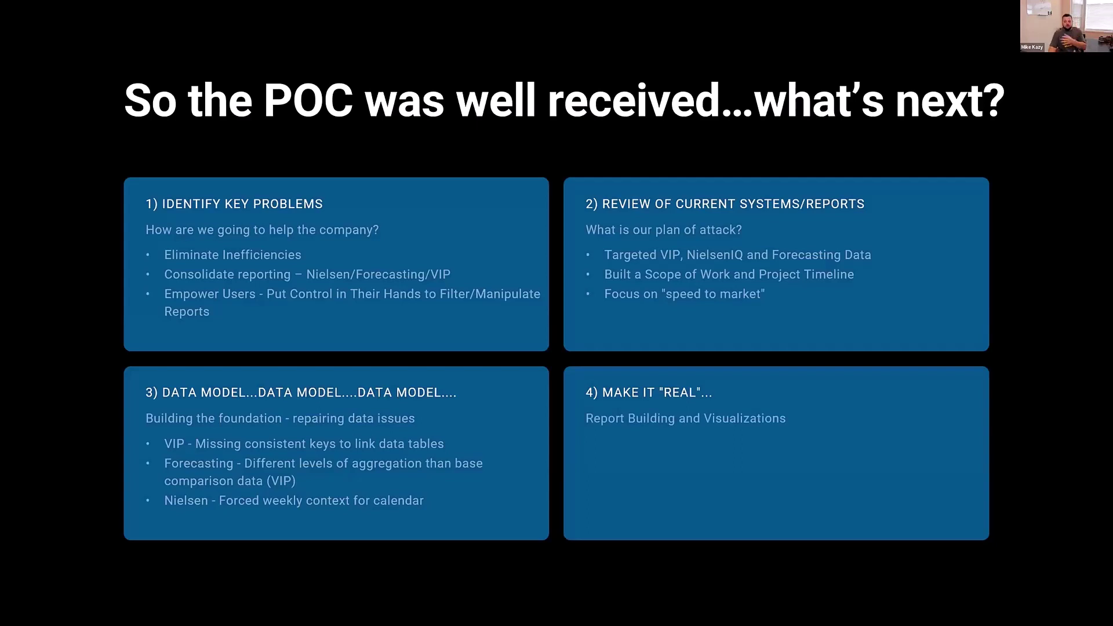
key(Right)
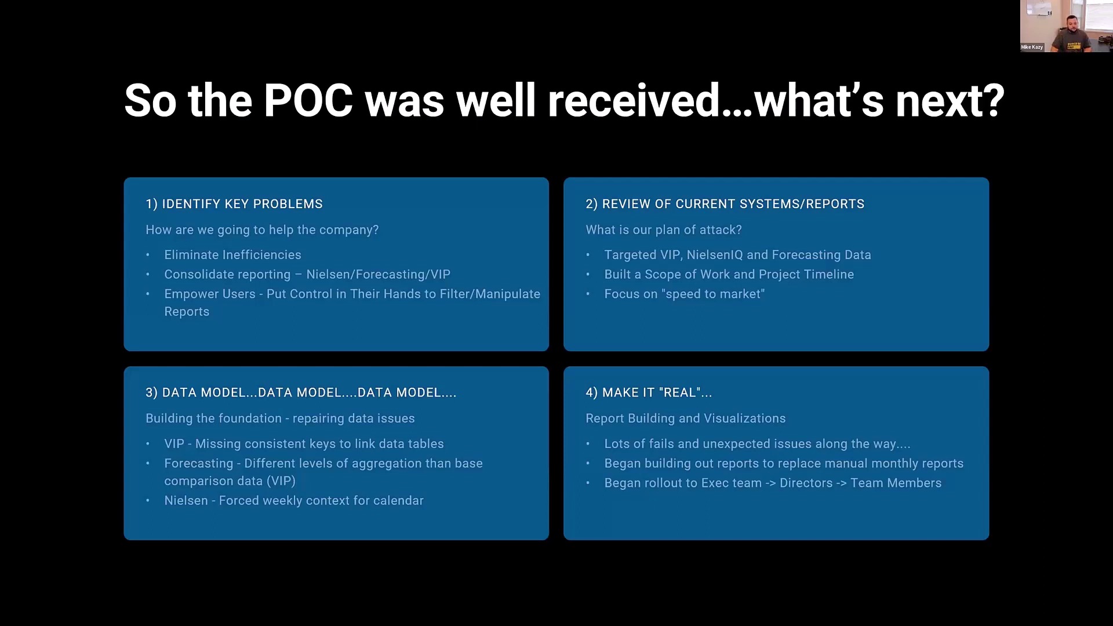
key(Right)
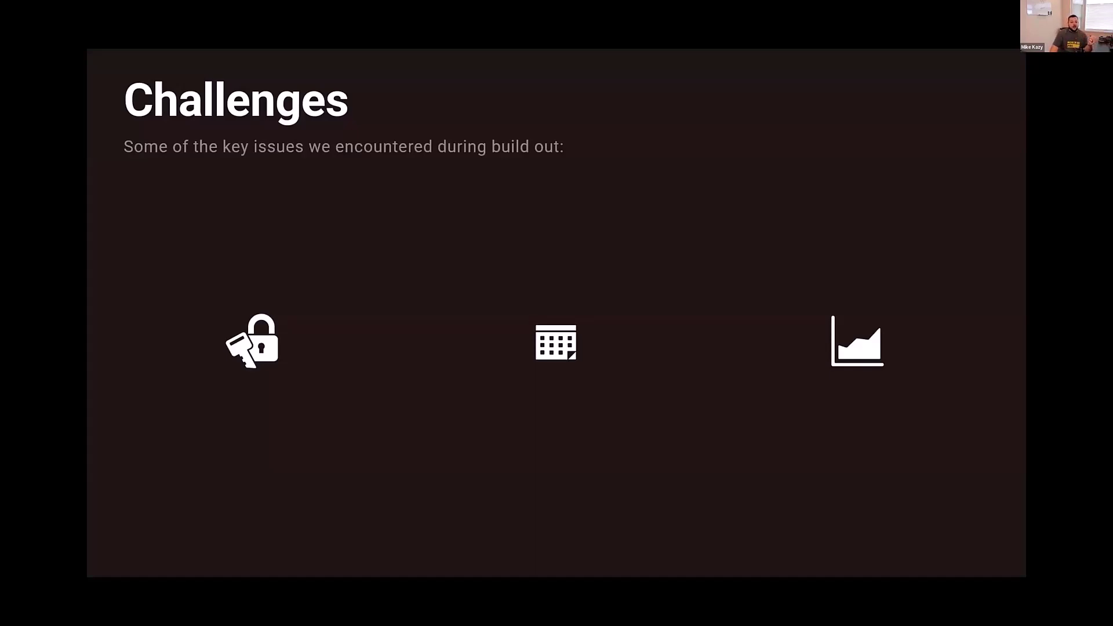
Step: Reveal the first challenge, INCONSISTENCIES W/ COLUMN KEYS, on its blue tile
key(Right)
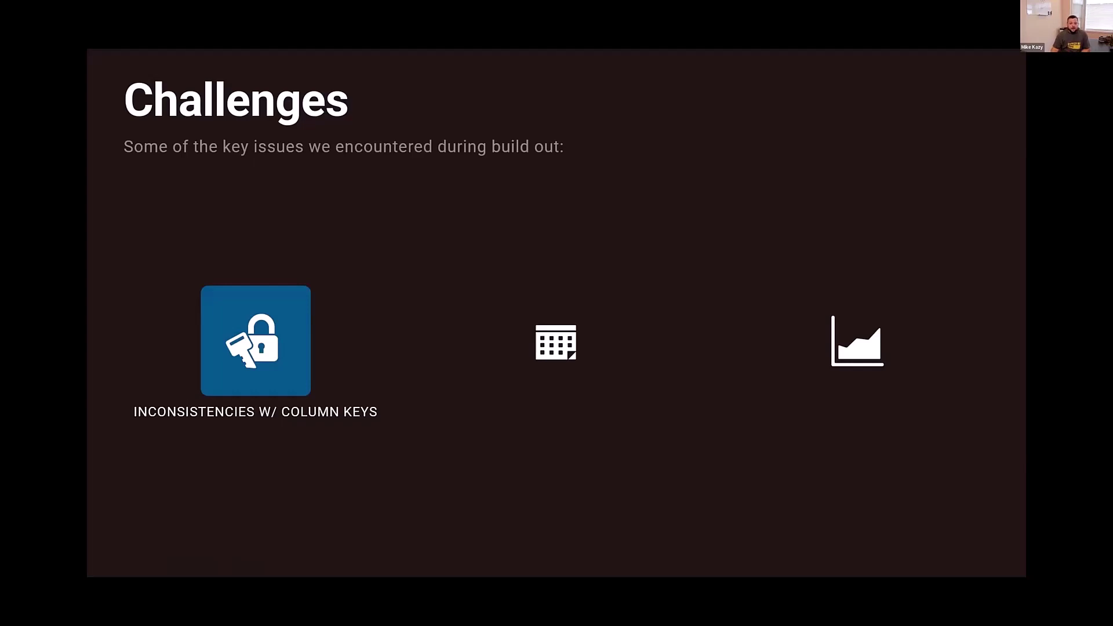
Step: Reveal the calendar/weekly context challenge, then advance to the slide on solving technical challenges
key(Right)
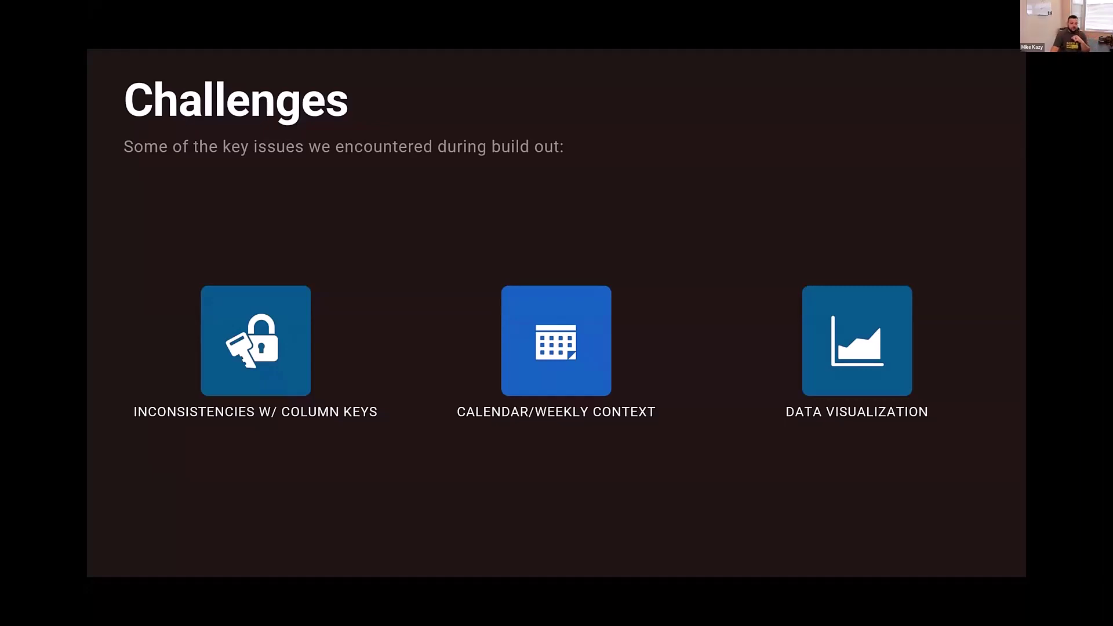
key(Right)
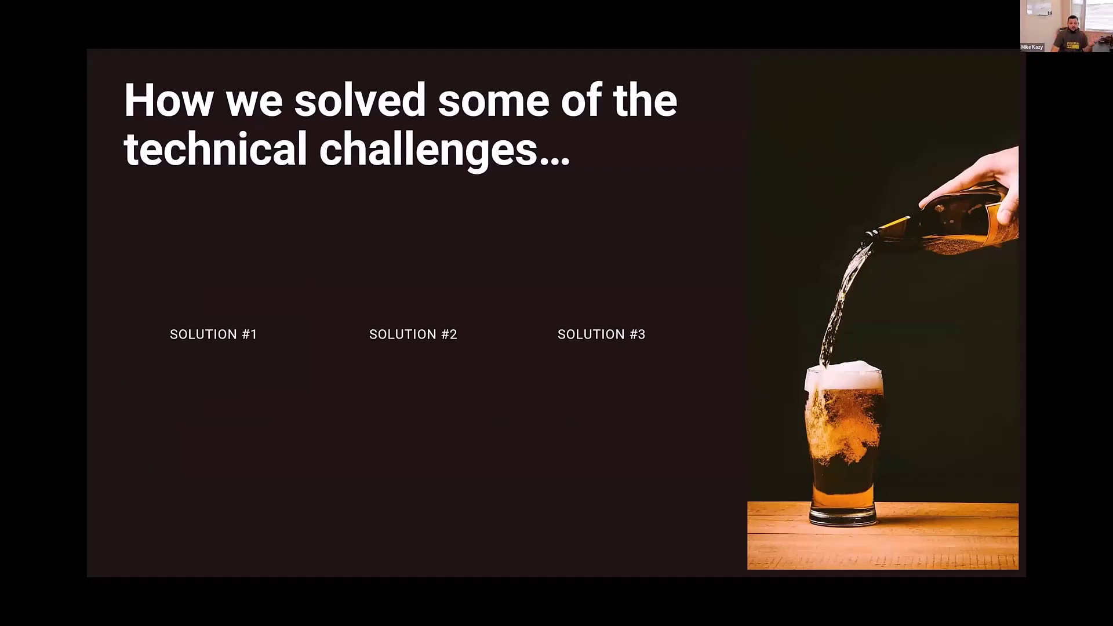
Step: Reveal SOLUTION #1: custom key columns created to build the model's relationships
key(Right)
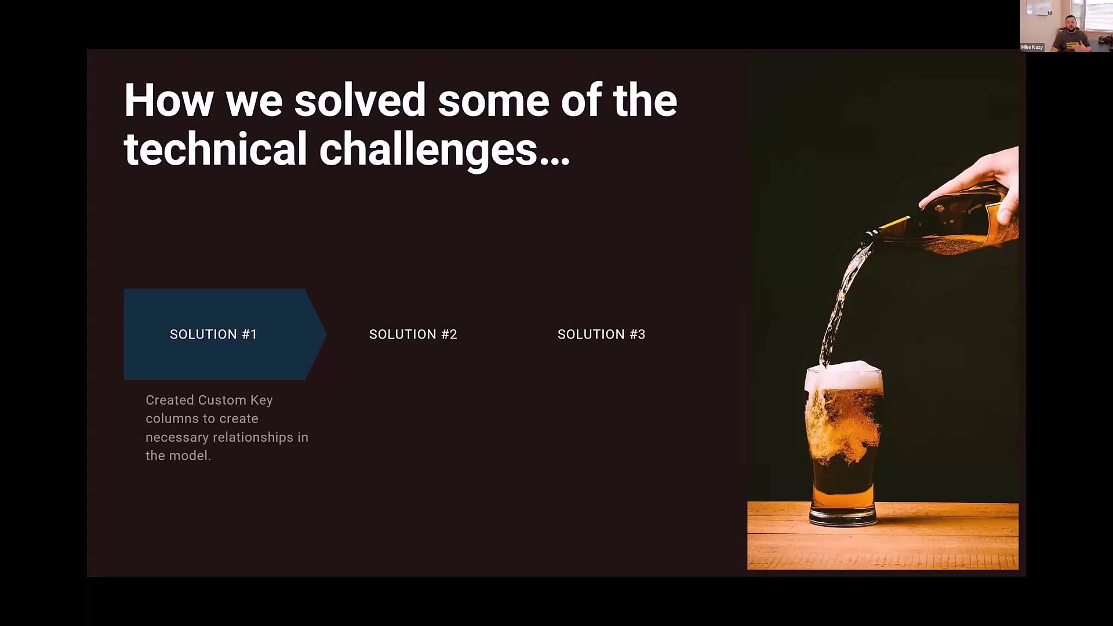
Step: Reveal Solution #2, the custom 4-4-5 calendar, and Solution #3 with its description
key(Right)
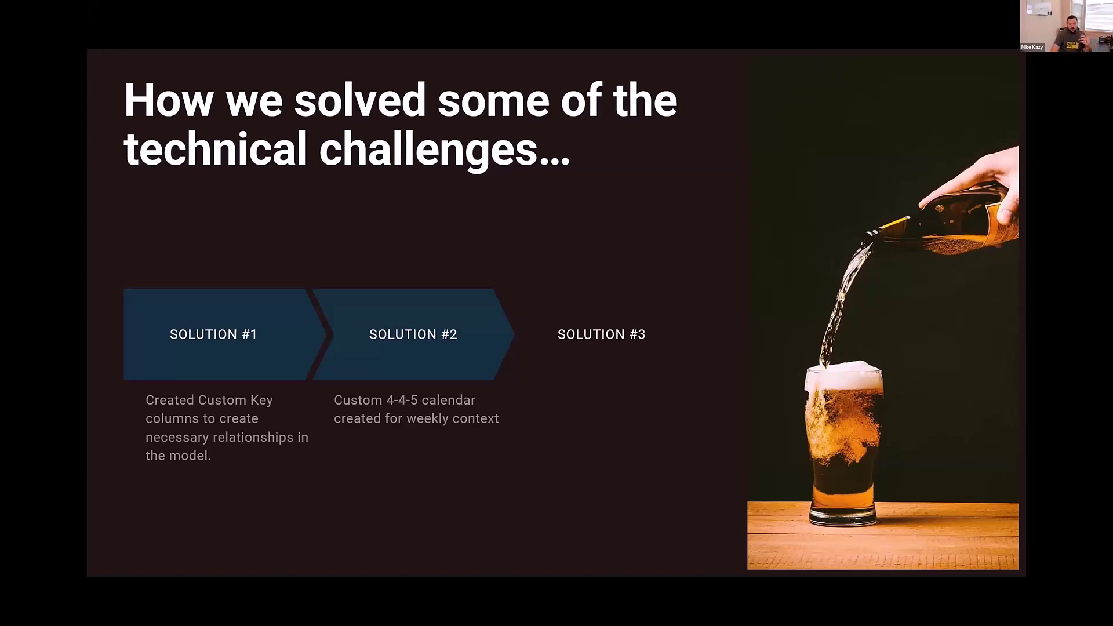
key(Right)
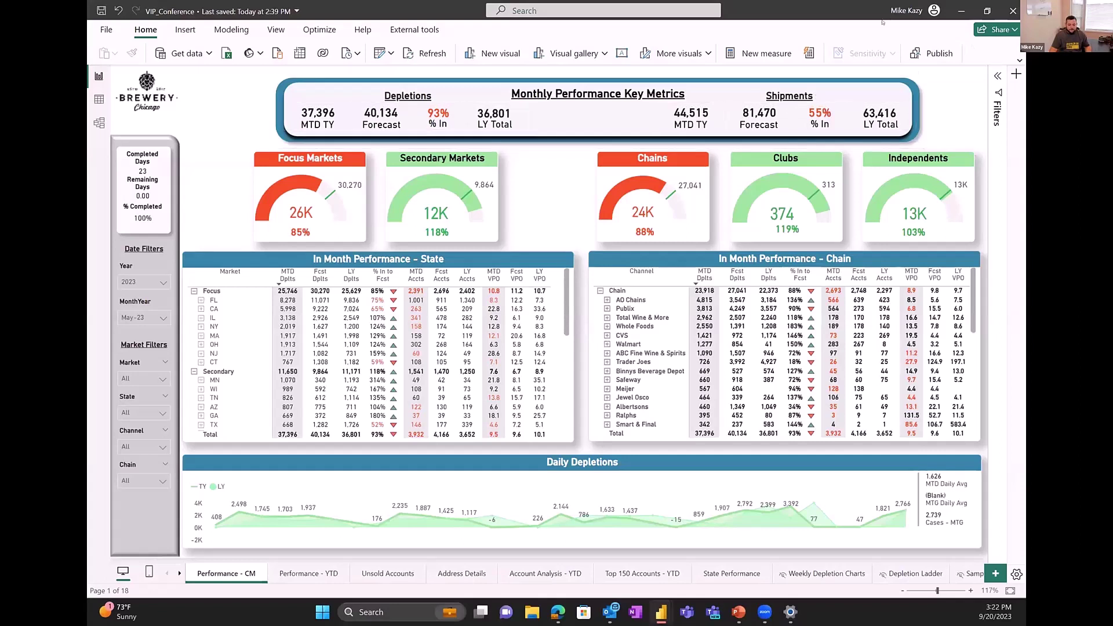
click(885, 13)
click(868, 11)
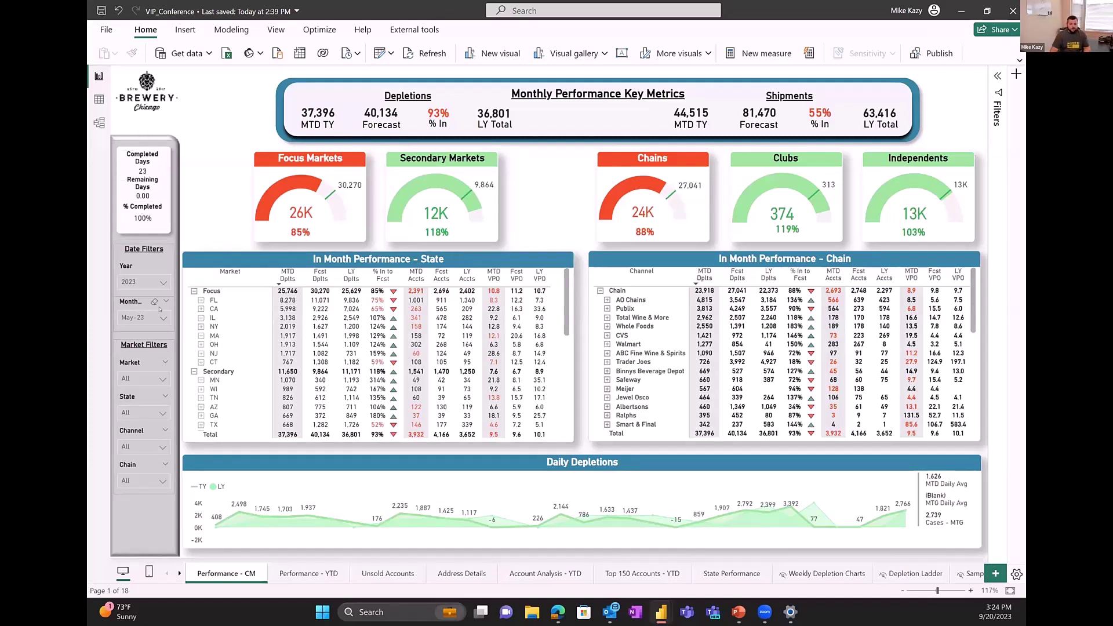
Step: Filter the Performance - CM dashboard by state, trying FL before settling on CA
click(127, 412)
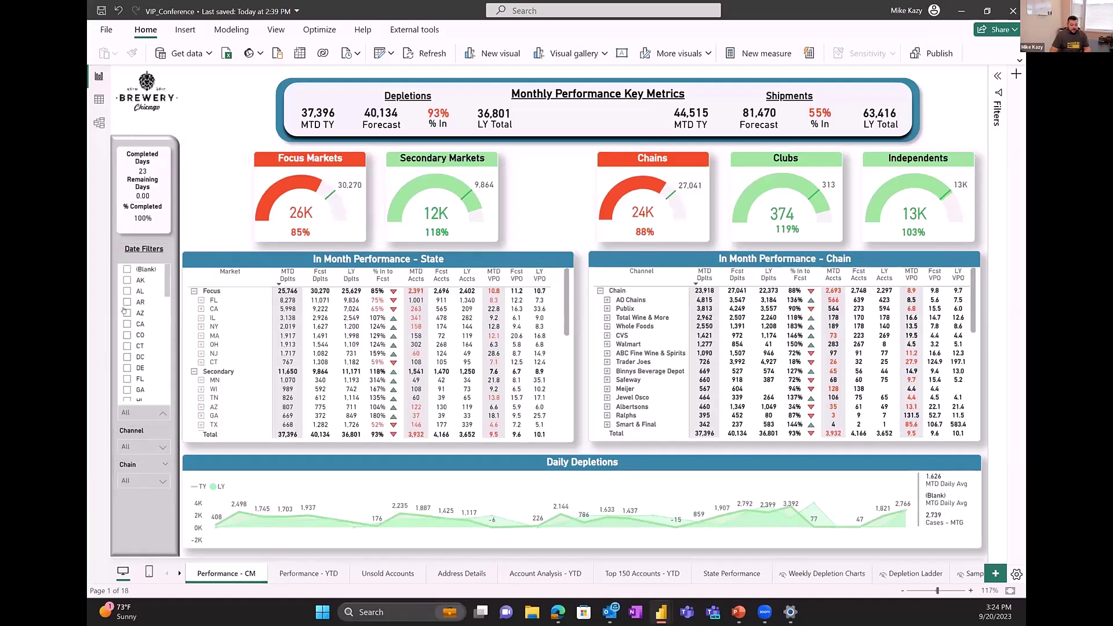
click(127, 379)
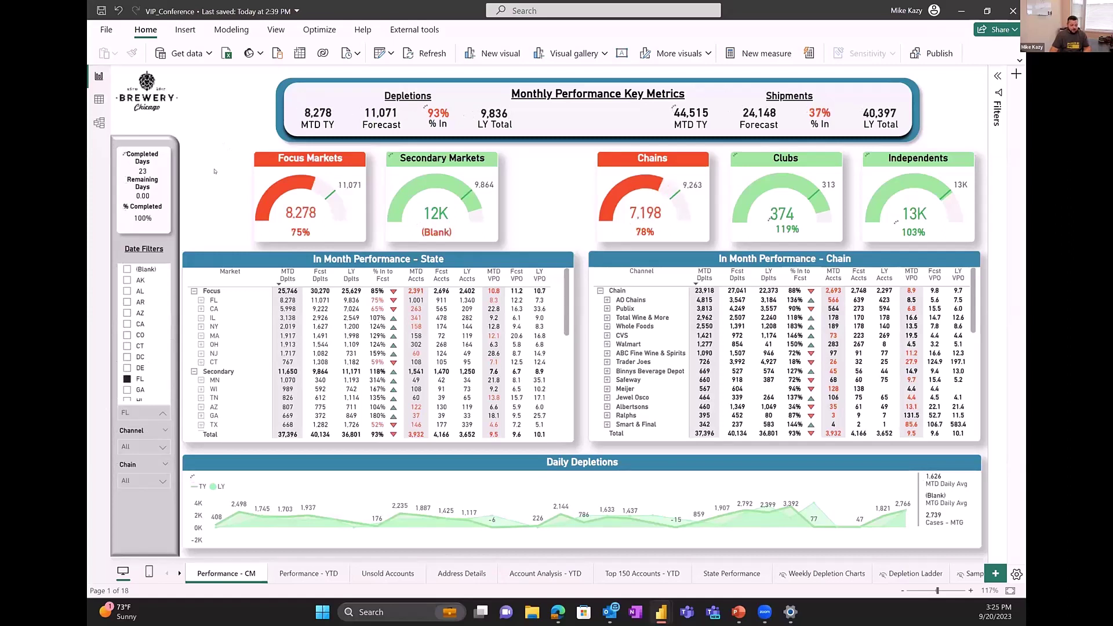
click(132, 324)
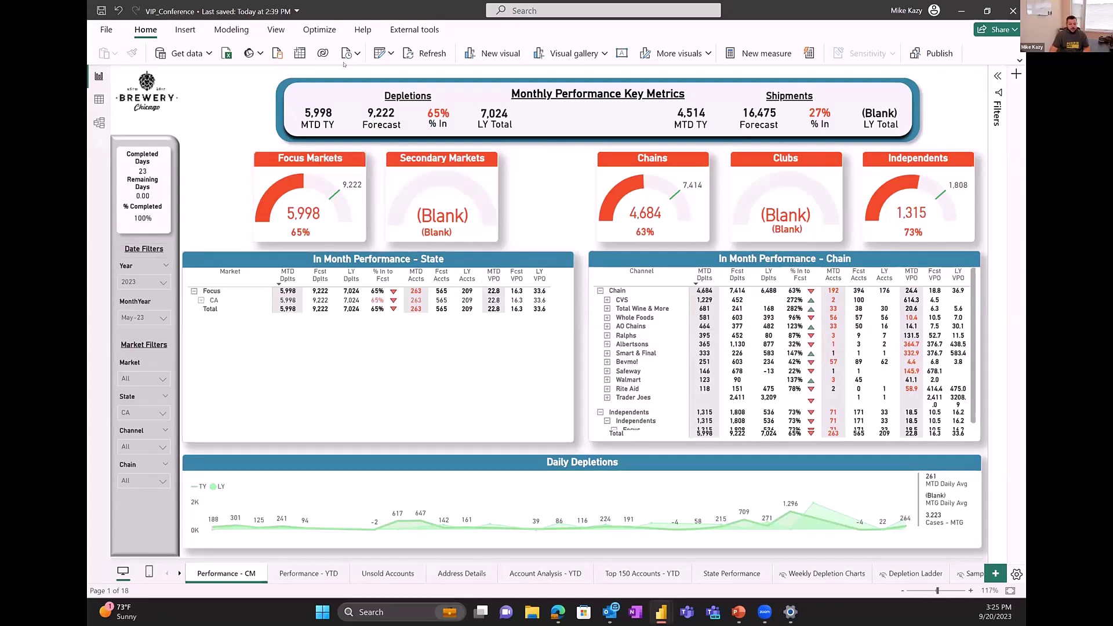
click(301, 574)
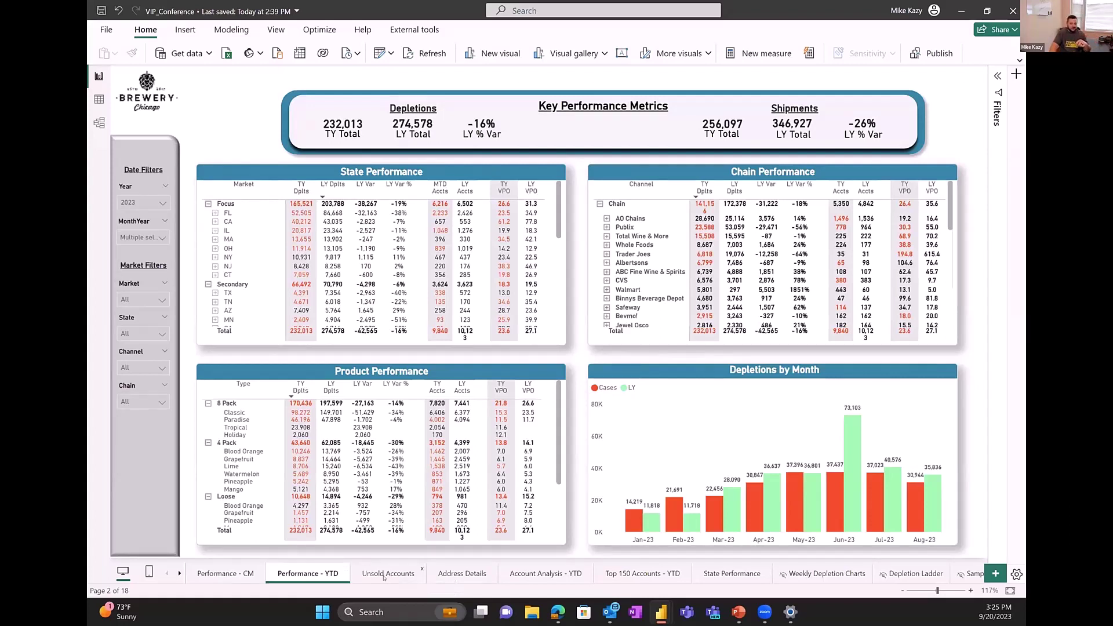
Step: Switch to the Unsold Accounts page listing accounts, addresses, last purchase dates and case counts
click(383, 574)
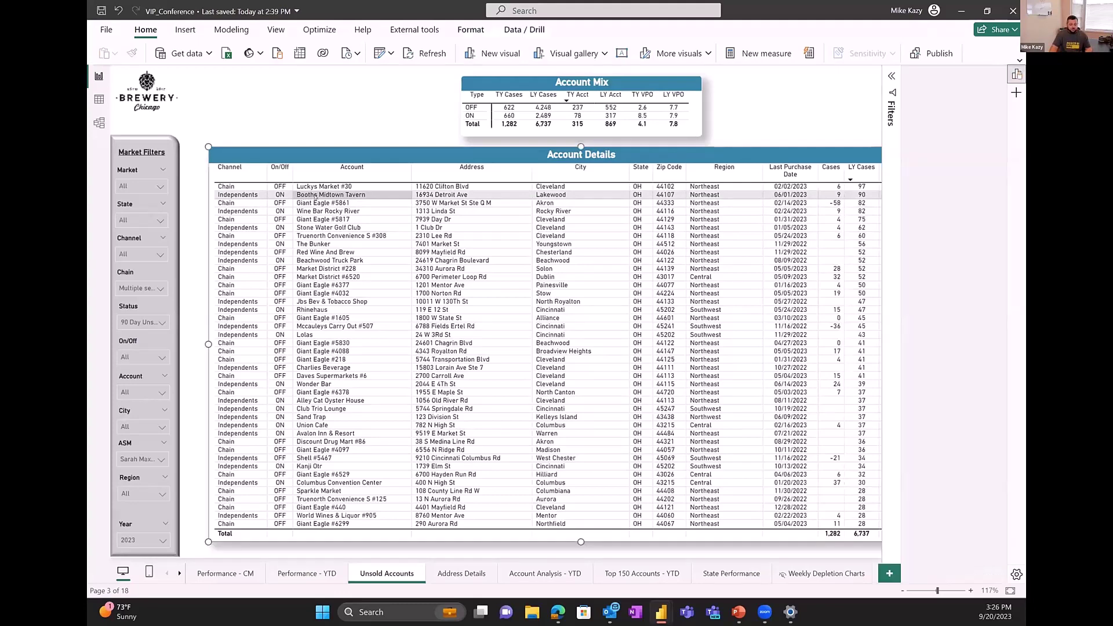
Step: Drill through Wine Bar Rocky River to its address details, then return to Unsold Accounts
click(316, 197)
right_click(318, 197)
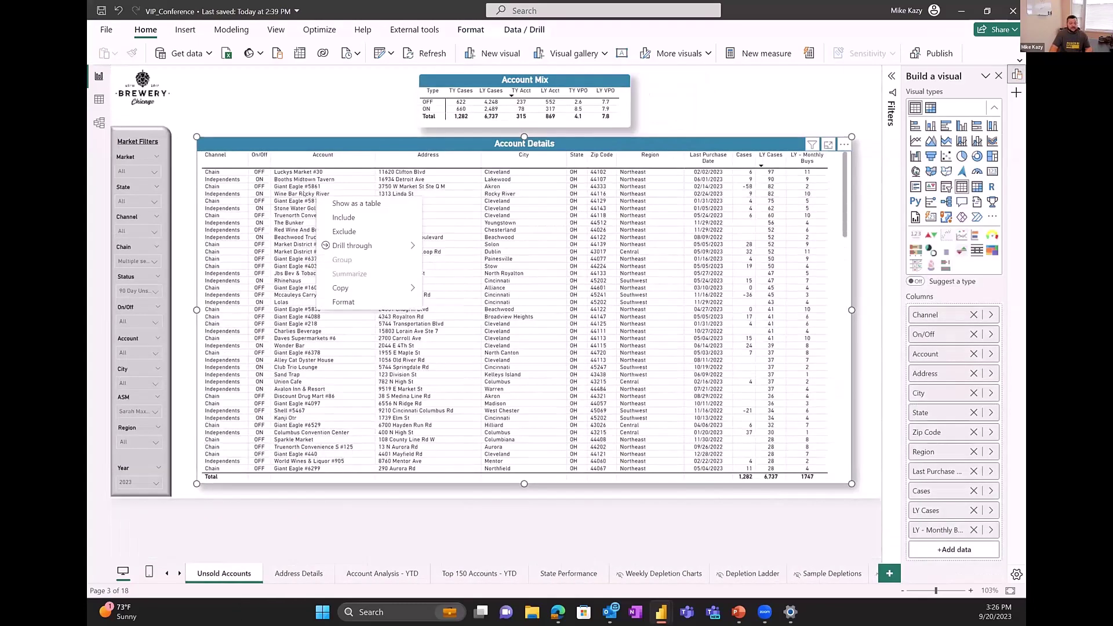
right_click(307, 196)
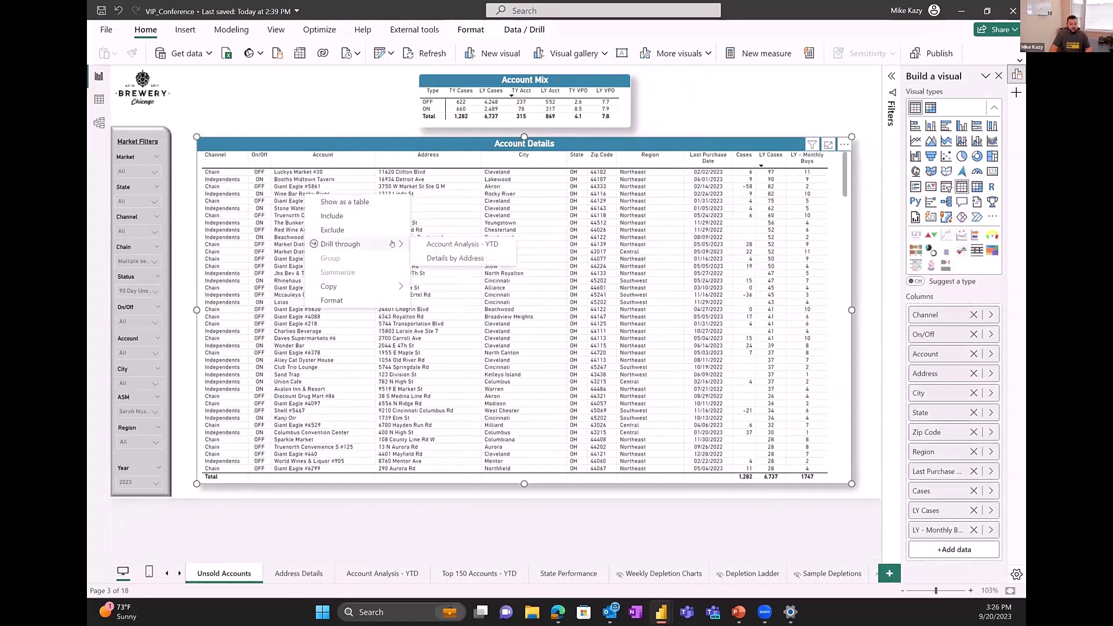
click(485, 262)
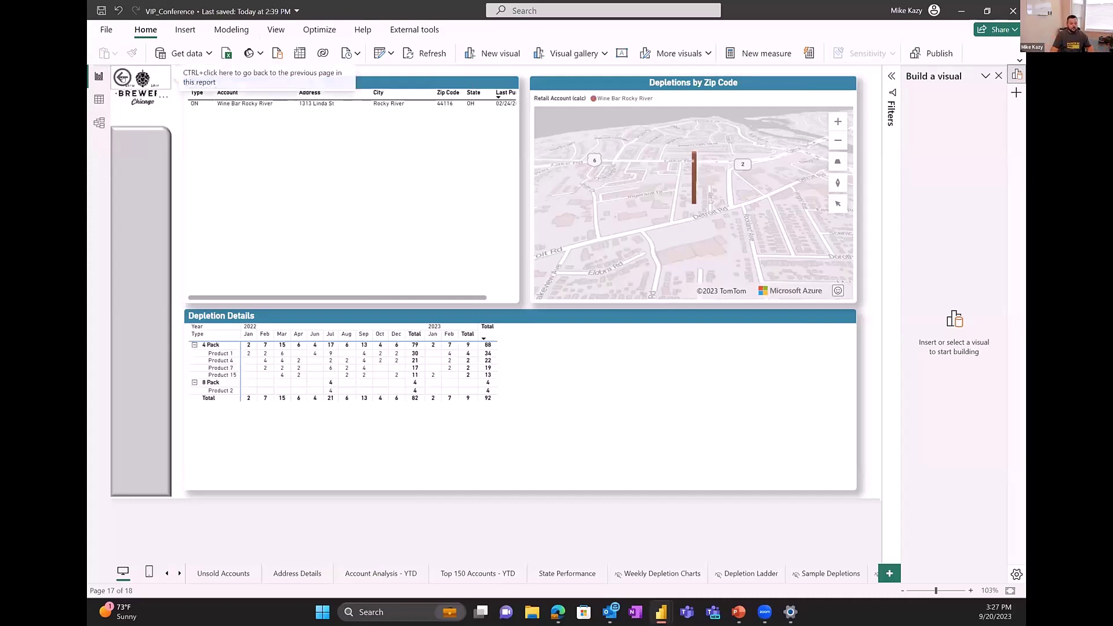
ctrl+click(124, 78)
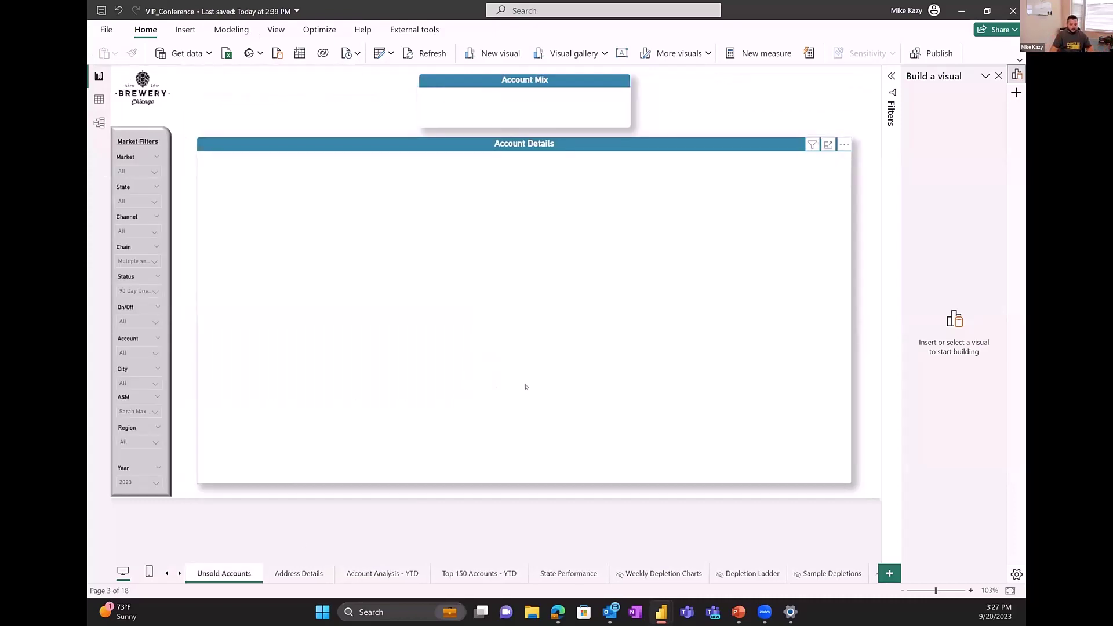
Step: Go to the Address Details page and select its Account Details table
click(290, 574)
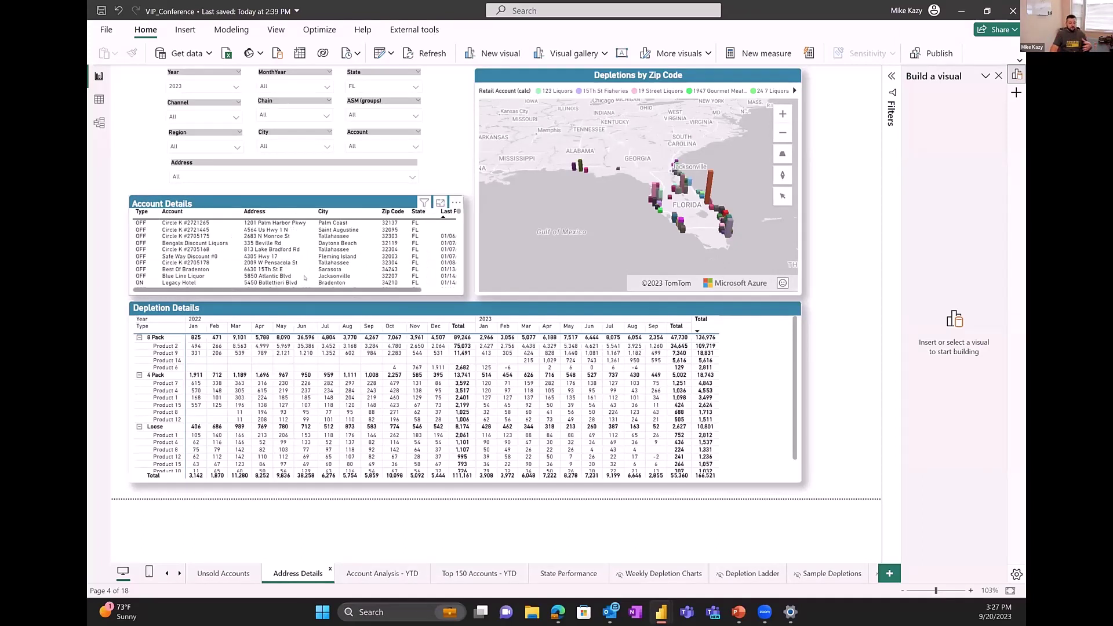
click(347, 255)
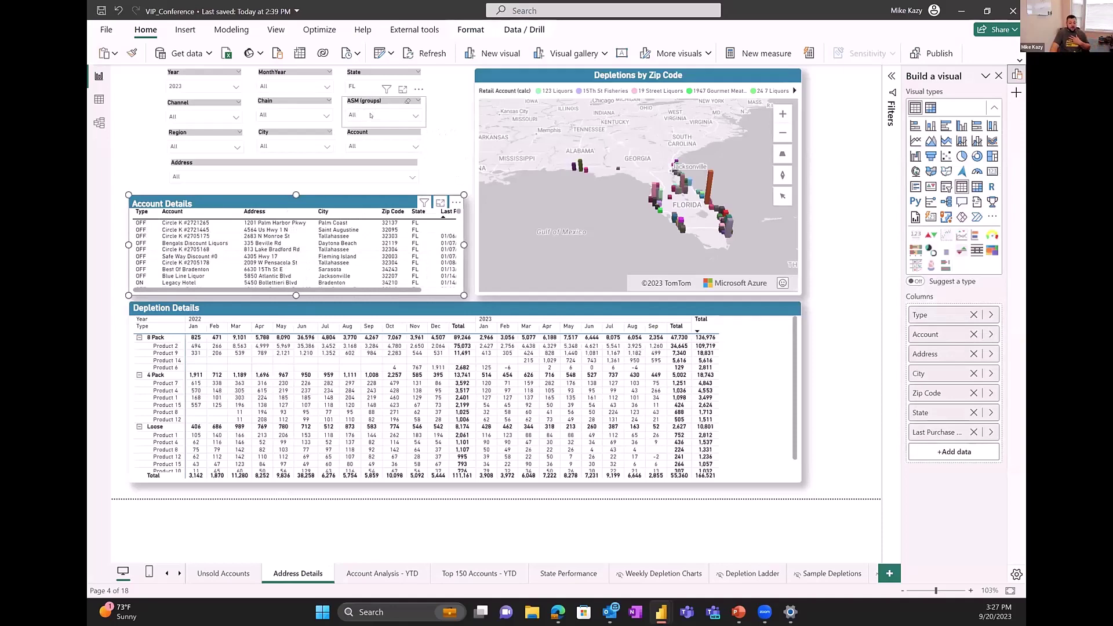
Step: Filter the Address Details page to one ASM group, leaving a 52,157 depletion total
click(370, 115)
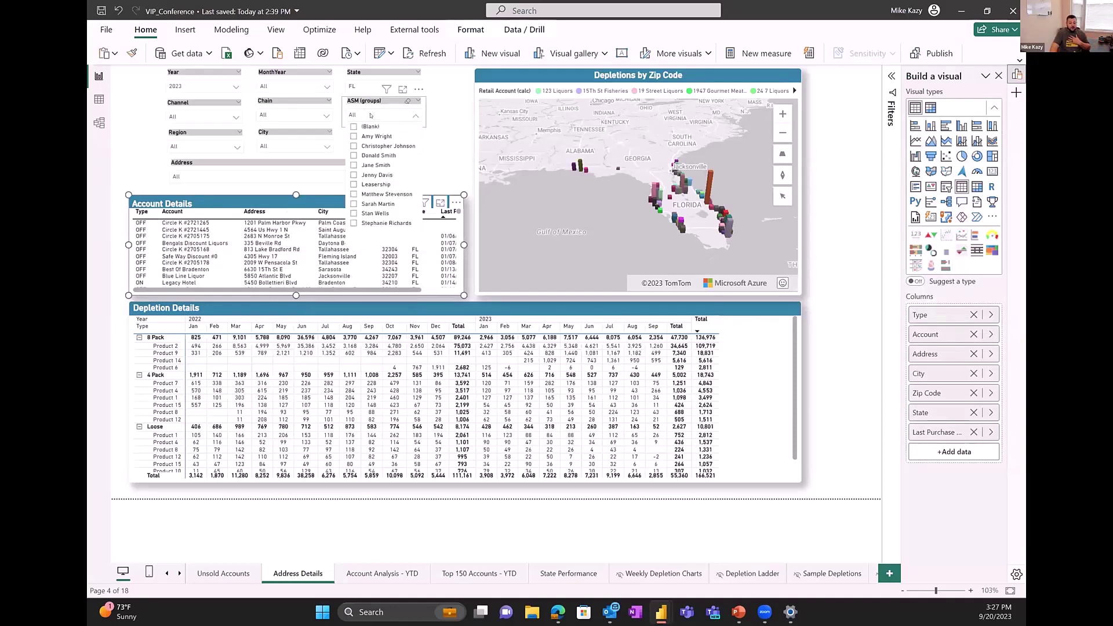
click(354, 156)
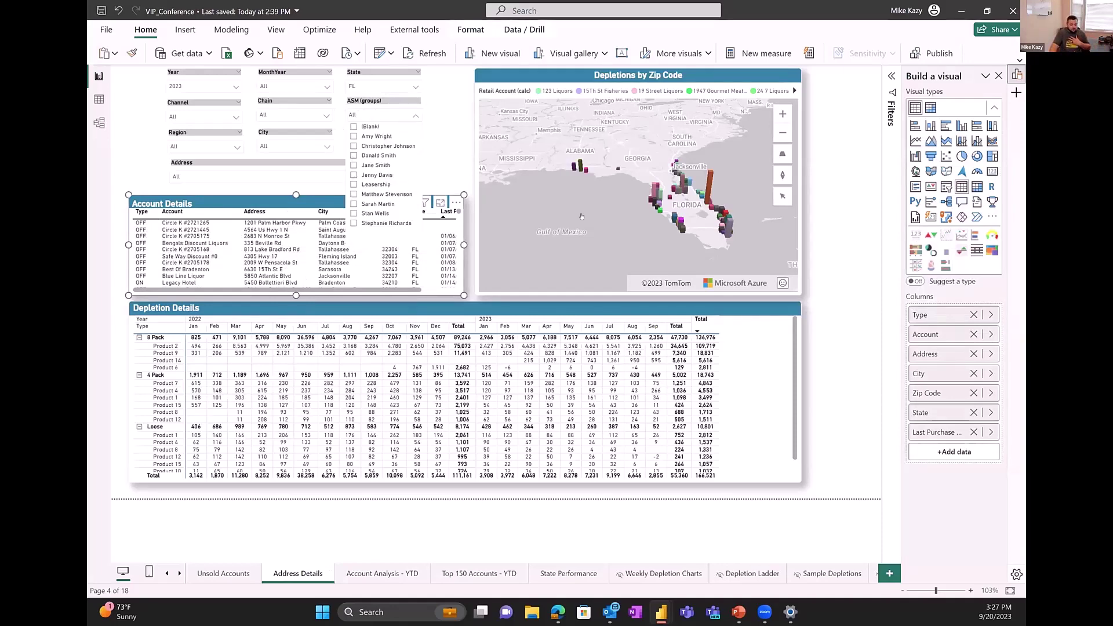
click(441, 141)
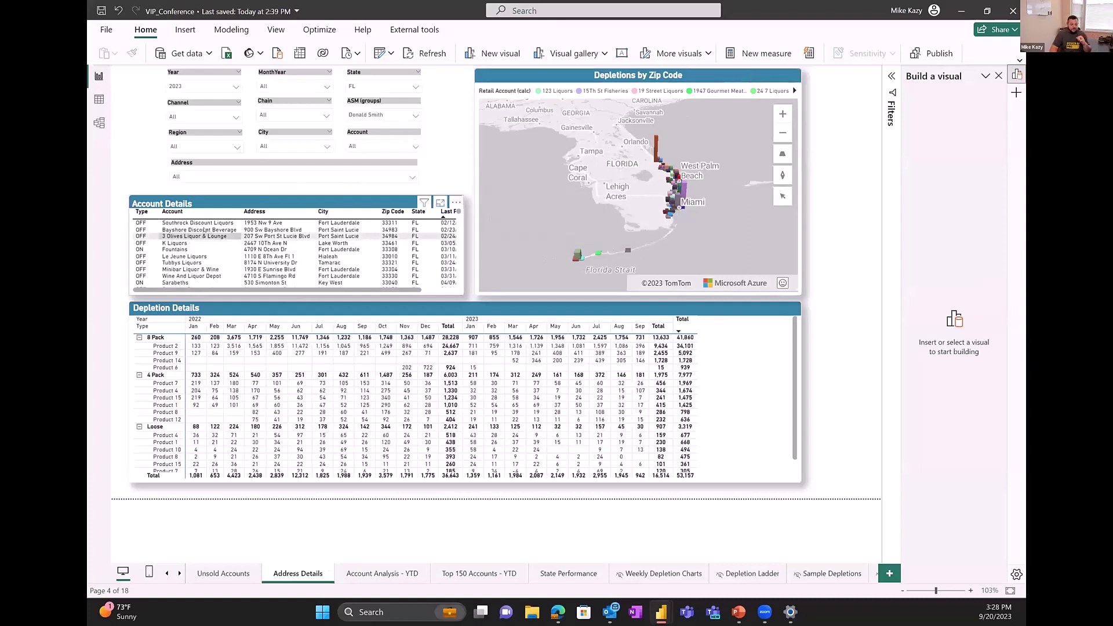
Step: Zoom the Depletions by Zip Code map in and pan it to the Palm Bay–Stuart area
drag(333, 291, 368, 291)
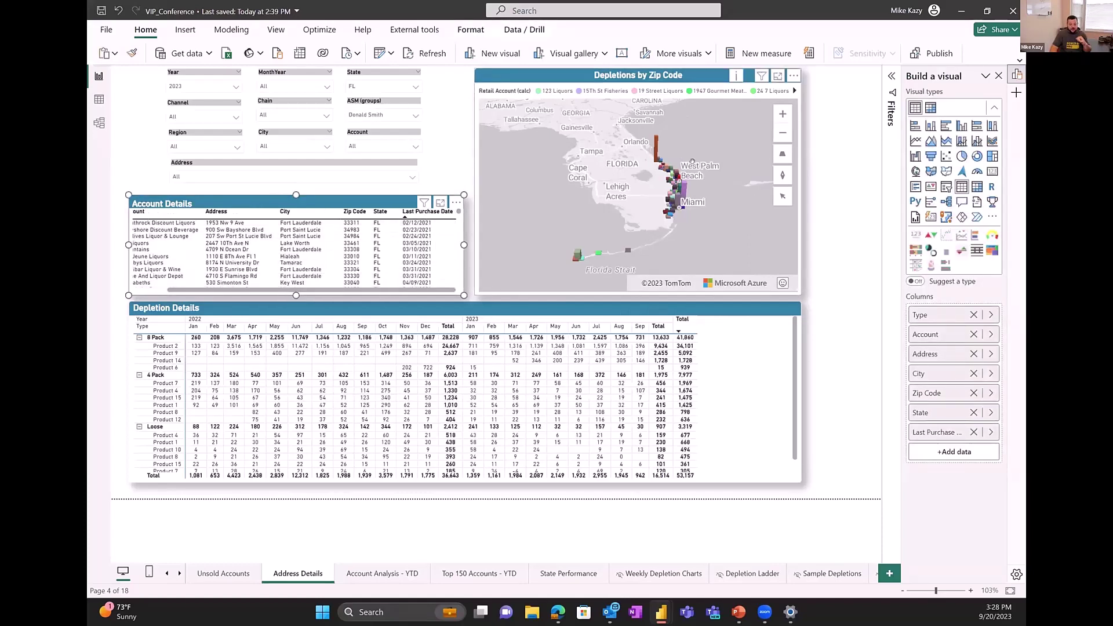
scroll(695, 163, up, 3)
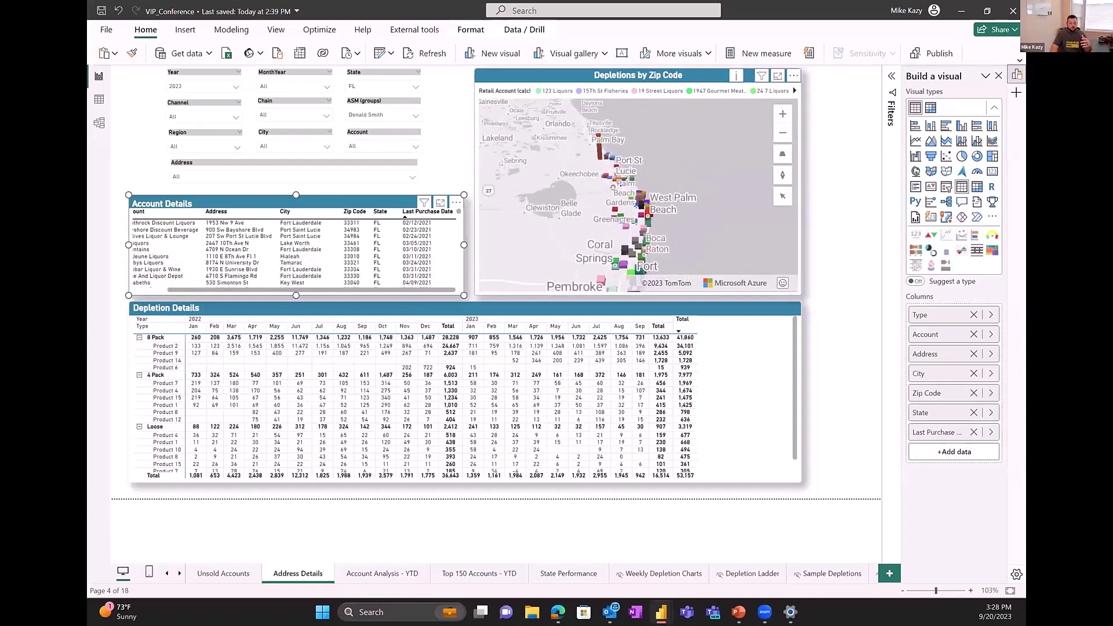
scroll(638, 122, up, 5)
drag(680, 228, 585, 270)
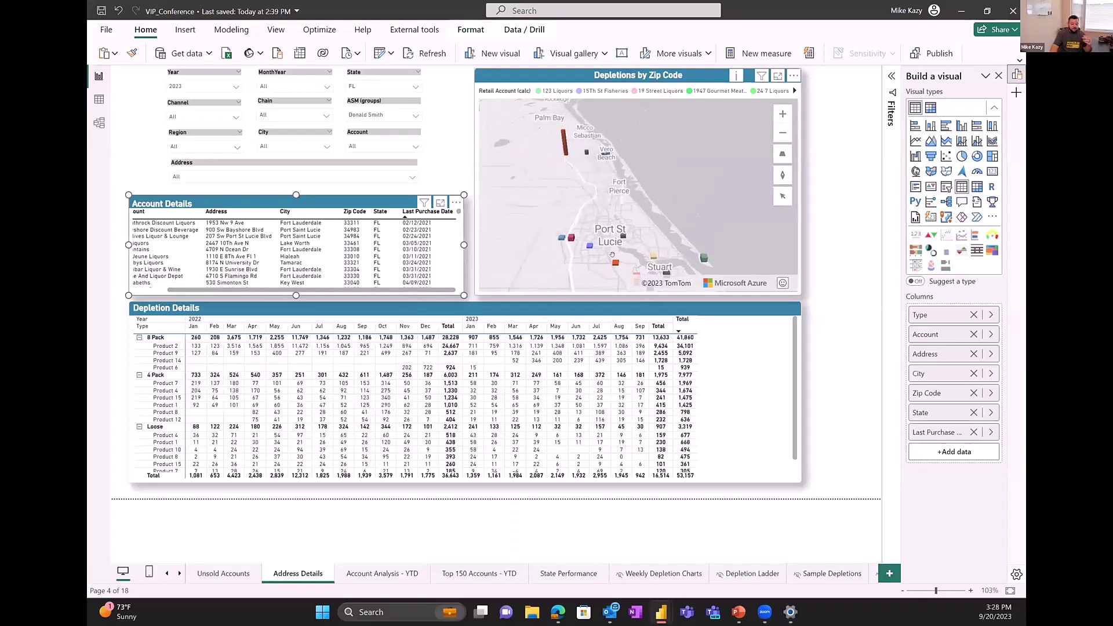
Step: Show the Account Analysis - YTD page for ABC Fine Wine & Spirits
click(371, 575)
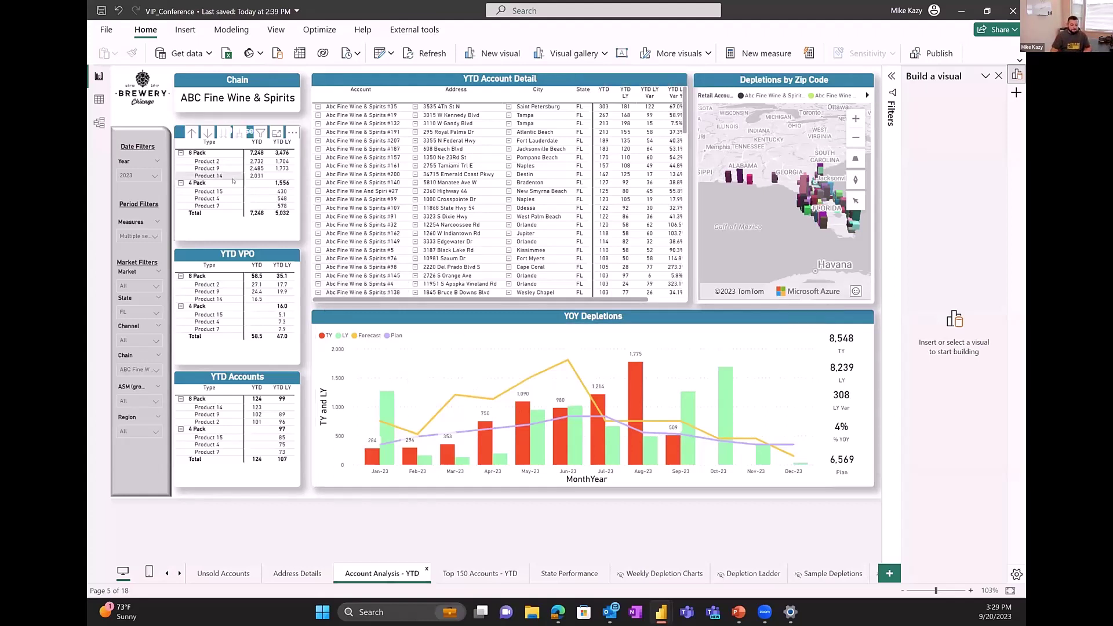
Step: Show the Top 150 Accounts - YTD page with its monthly TY v LY chart
click(480, 574)
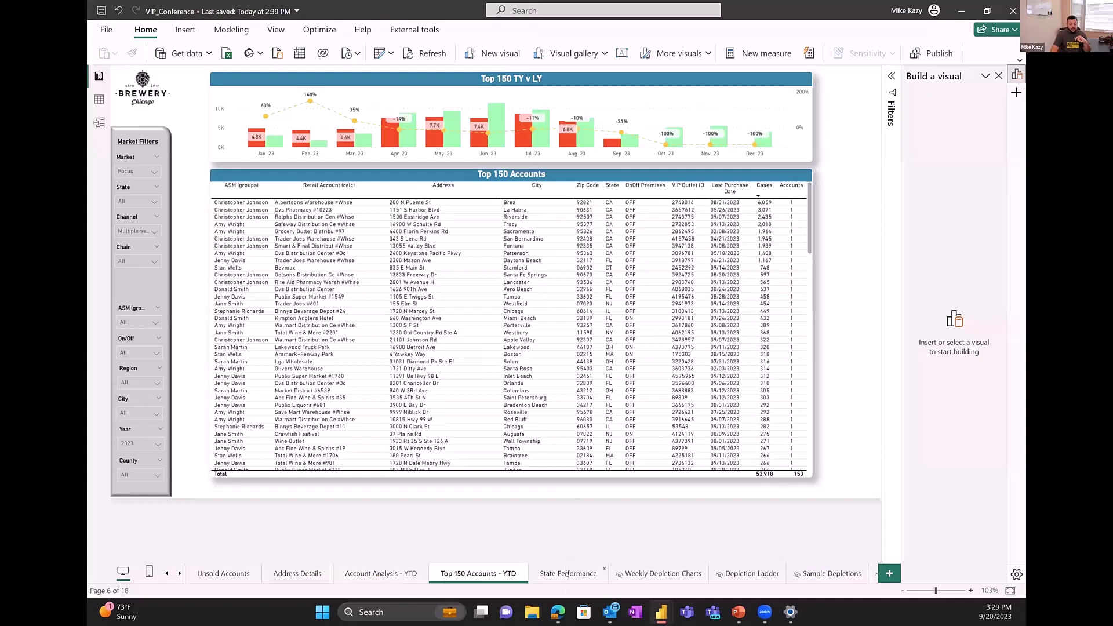
Step: Go to the State Performance page, then bring the earlier page tabs back into view
click(567, 574)
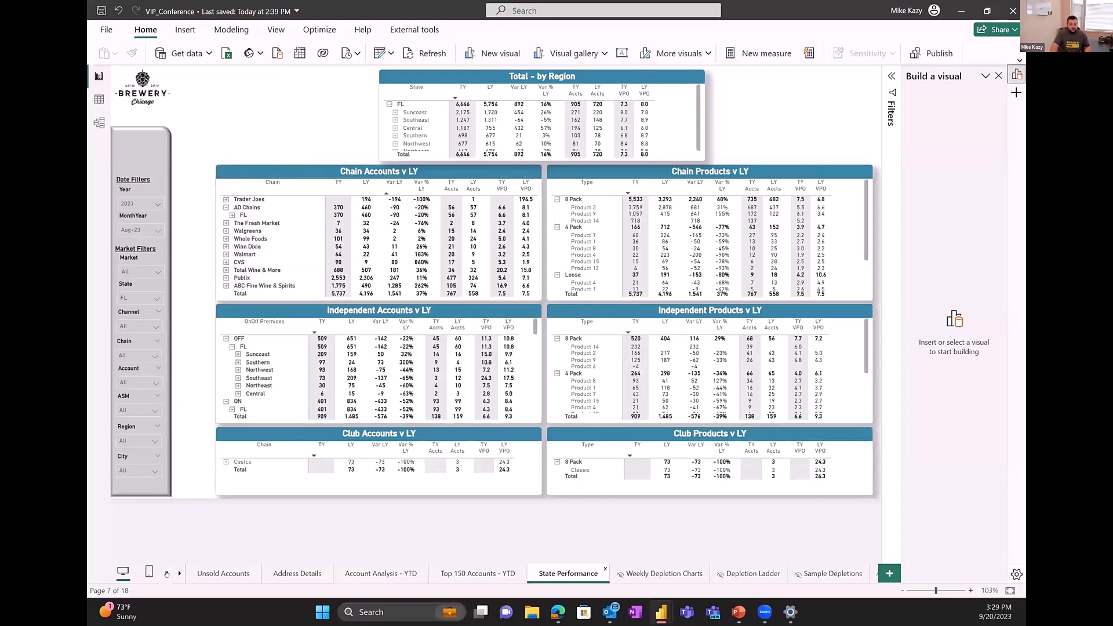
click(166, 574)
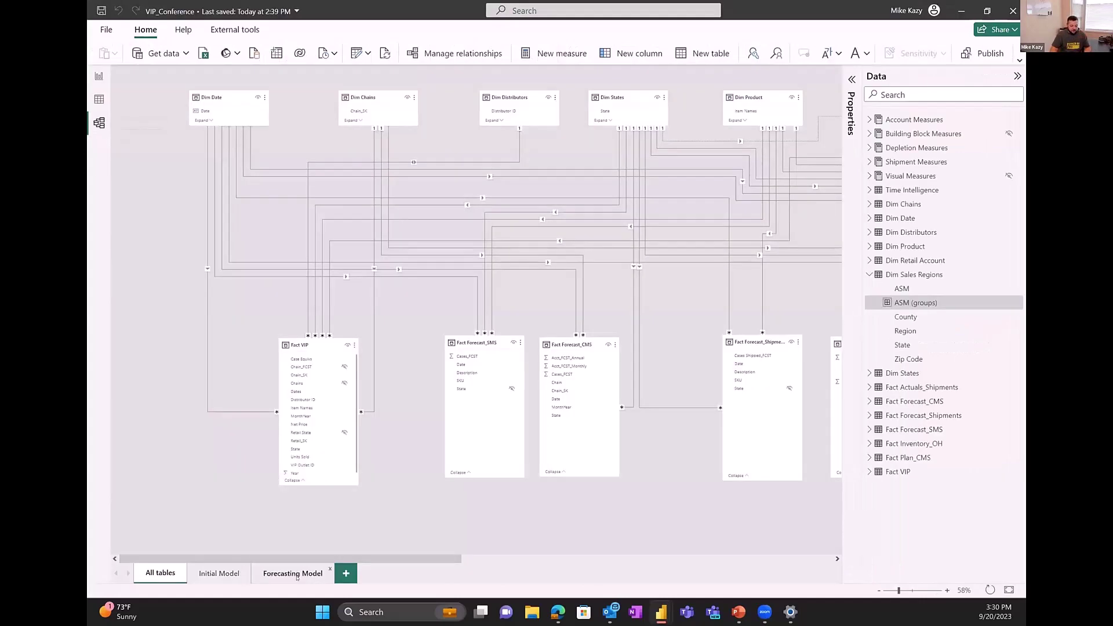
Step: View the Initial Model diagram, then the Forecasting Model diagram of forecast, plan and inventory tables
click(214, 574)
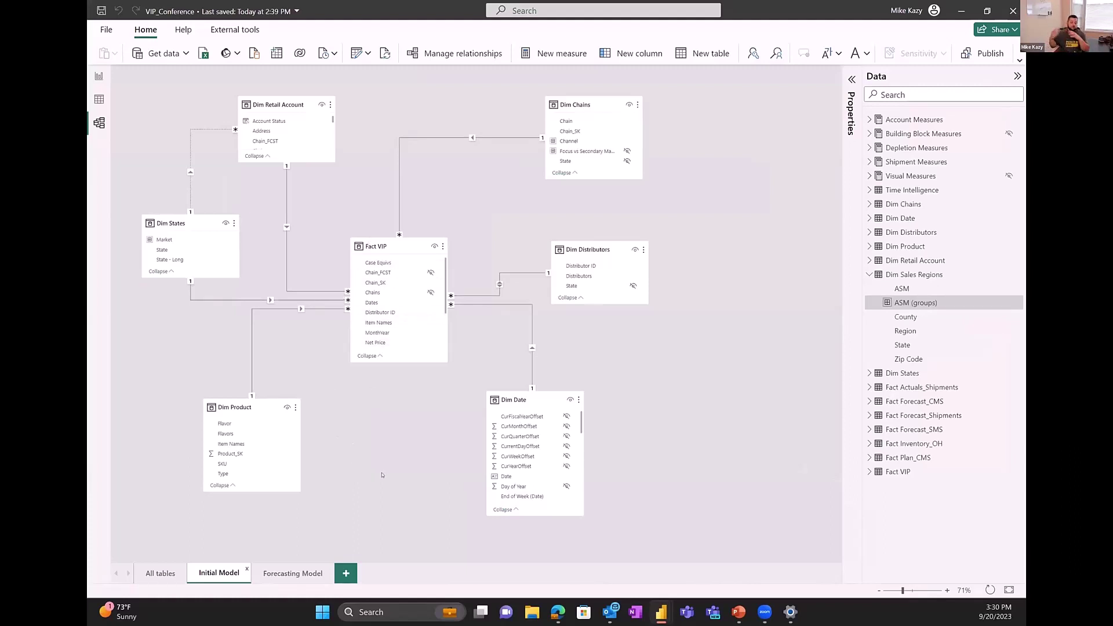
click(284, 574)
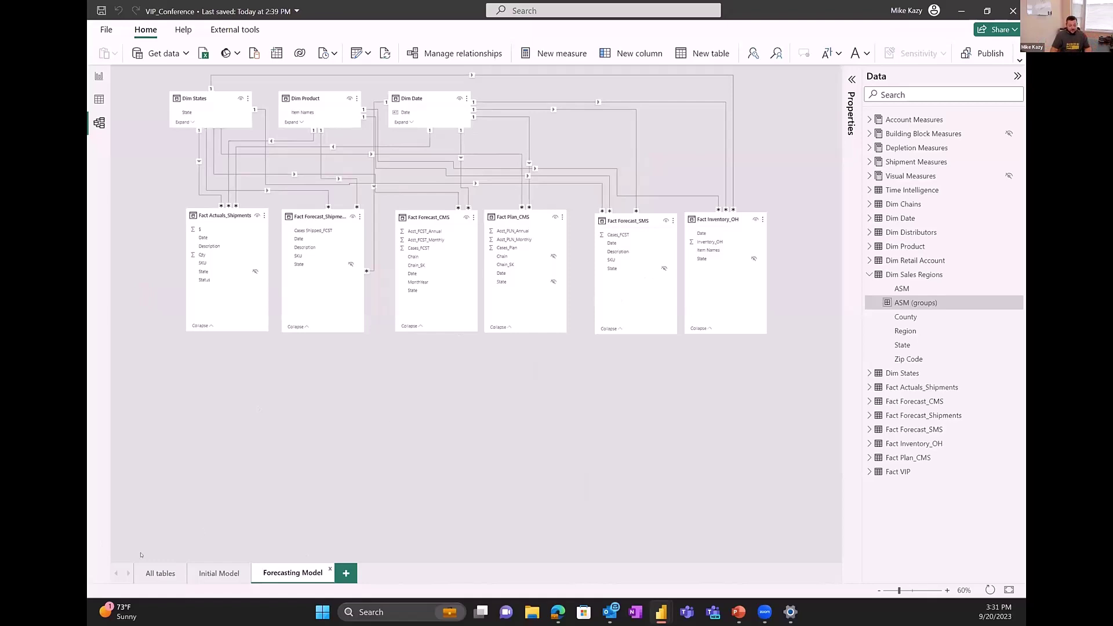
Step: Browse the All tables diagram, then return to Report view on the State Performance page
click(160, 573)
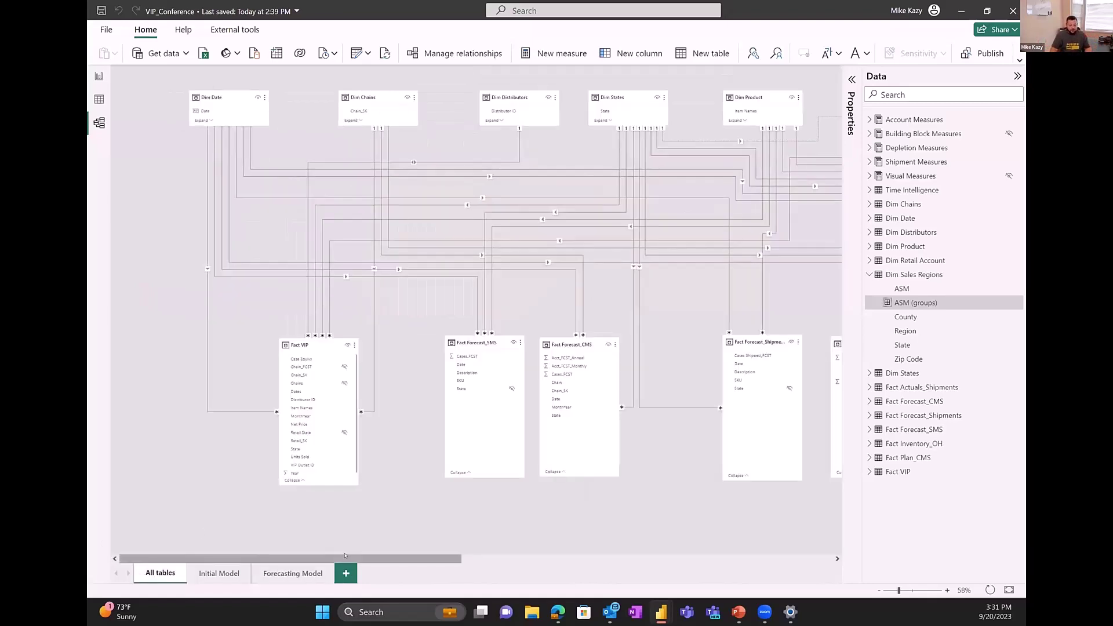
drag(344, 556, 481, 587)
scroll(463, 546, left, 5)
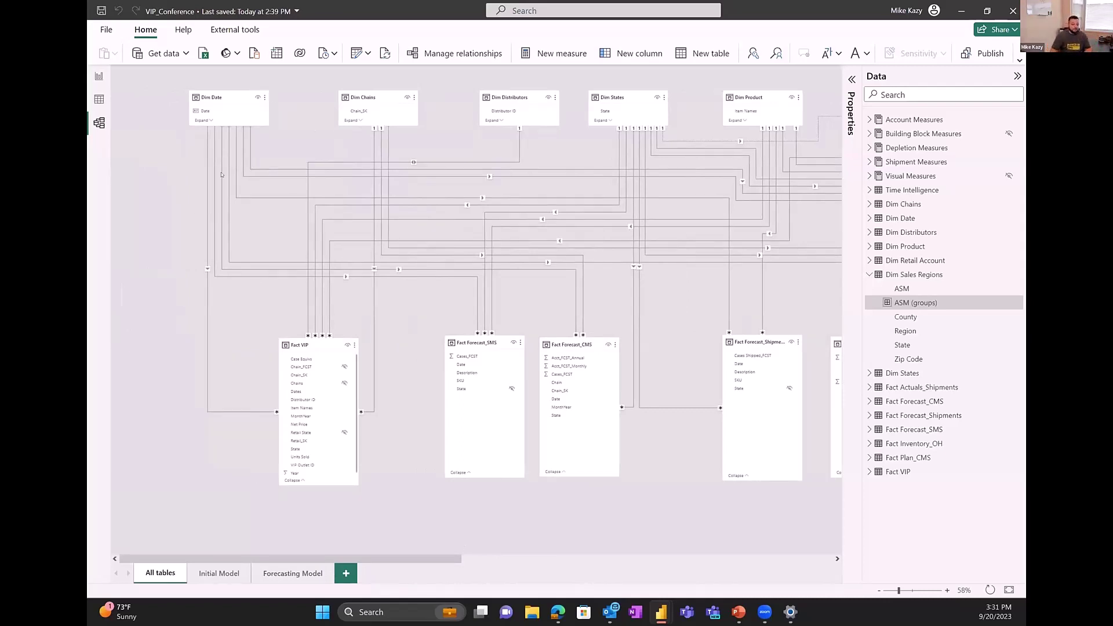
click(99, 76)
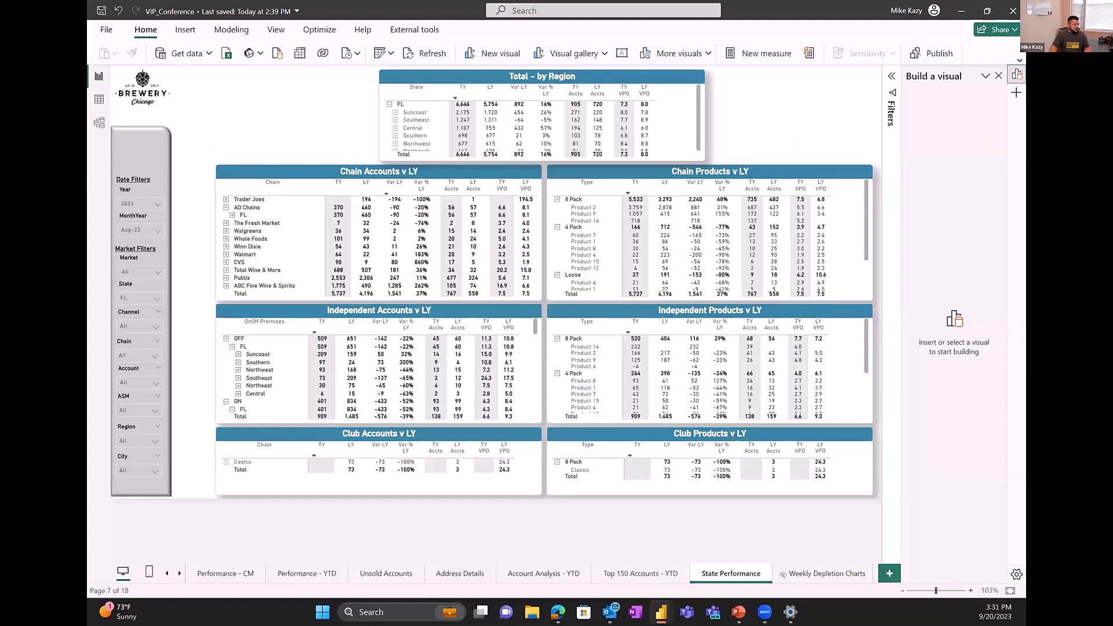
Step: Alt+Tab to the Nielsen_Conference report on its US Overview page
key(alt+Tab)
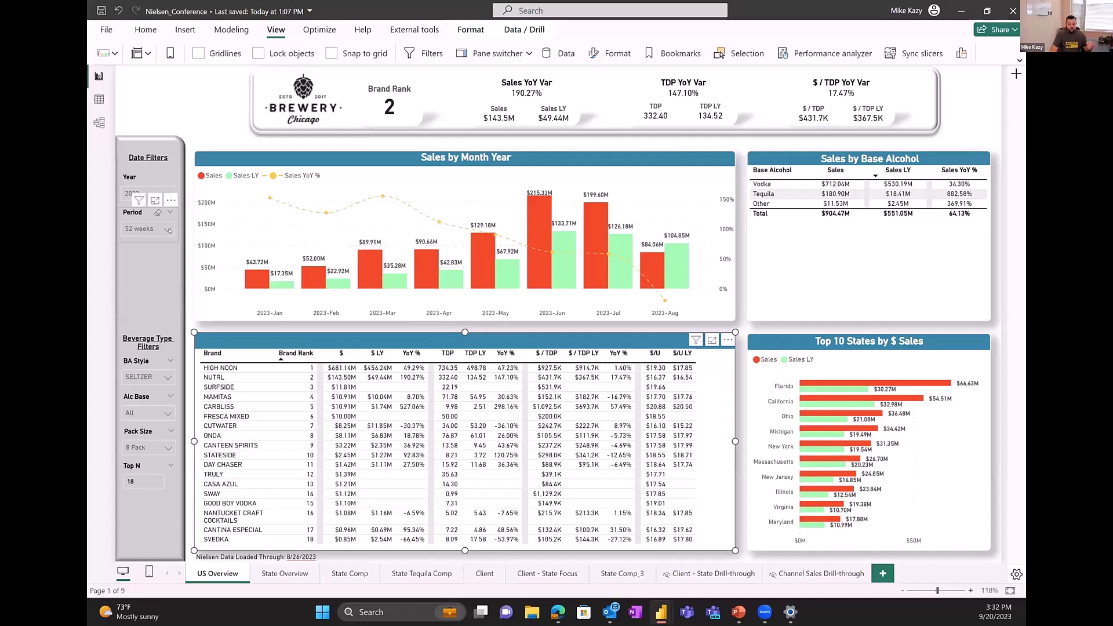
Step: Set the Period slicer to 26 weeks instead of 52 weeks
click(168, 230)
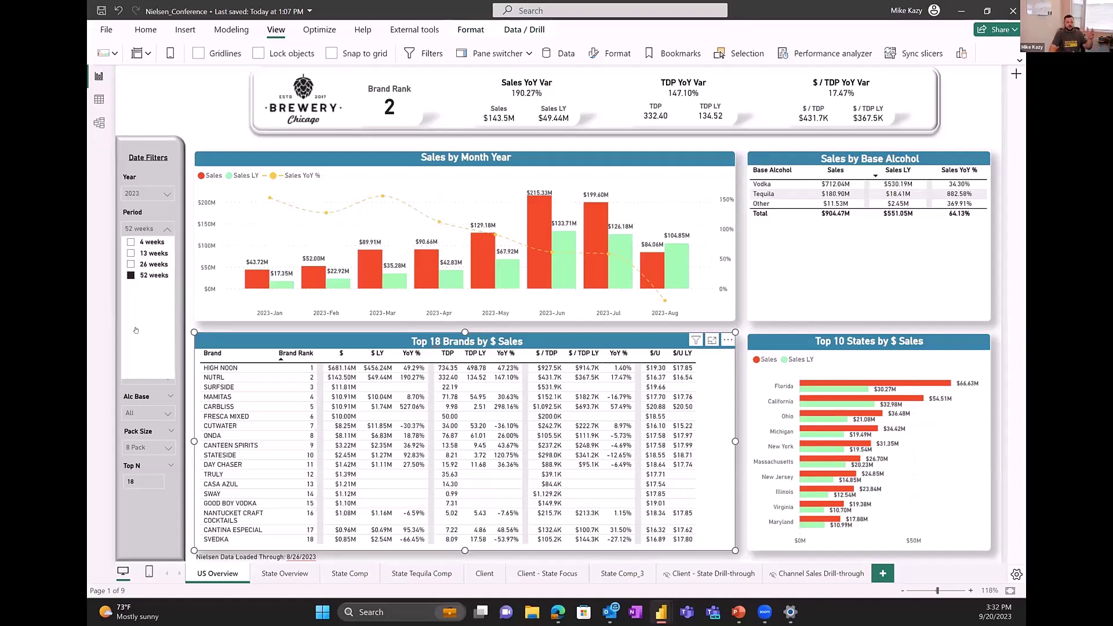
click(130, 265)
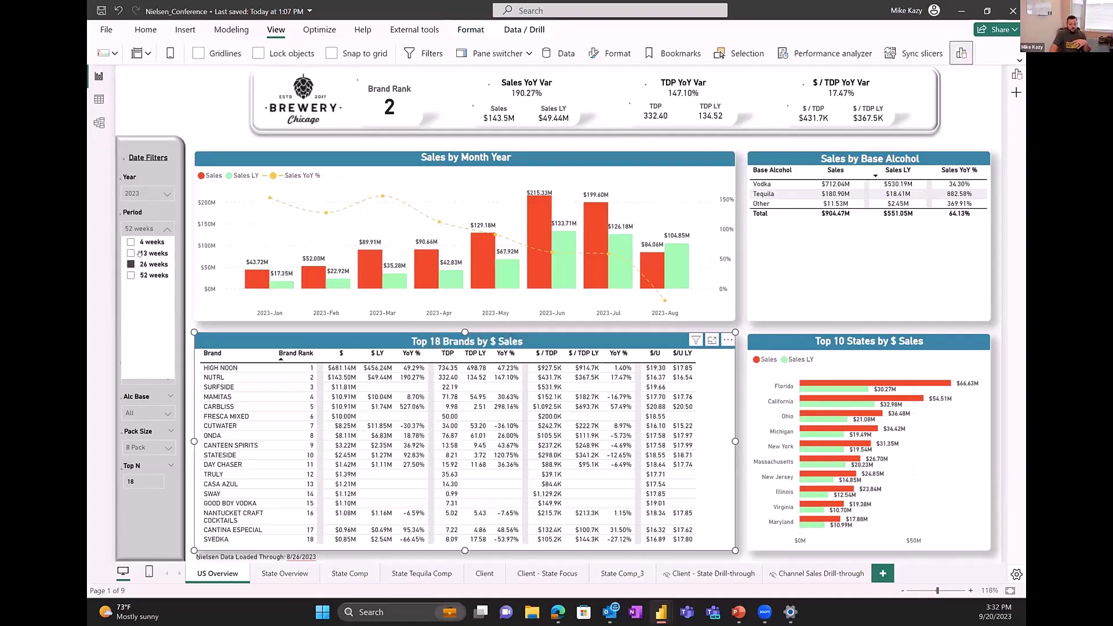
click(221, 106)
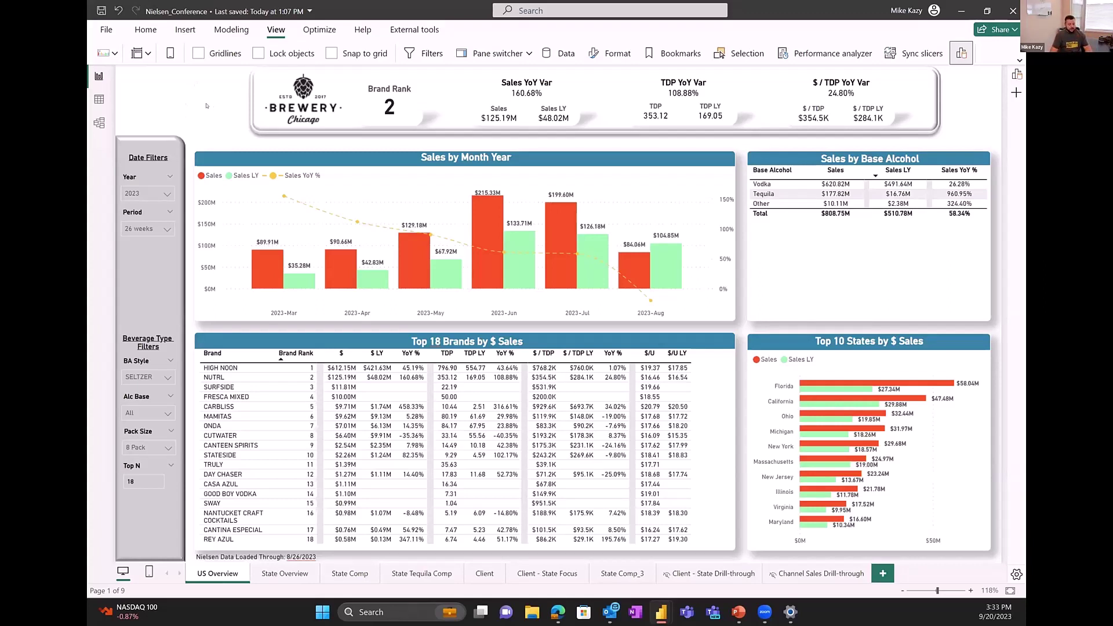
drag(232, 69, 958, 135)
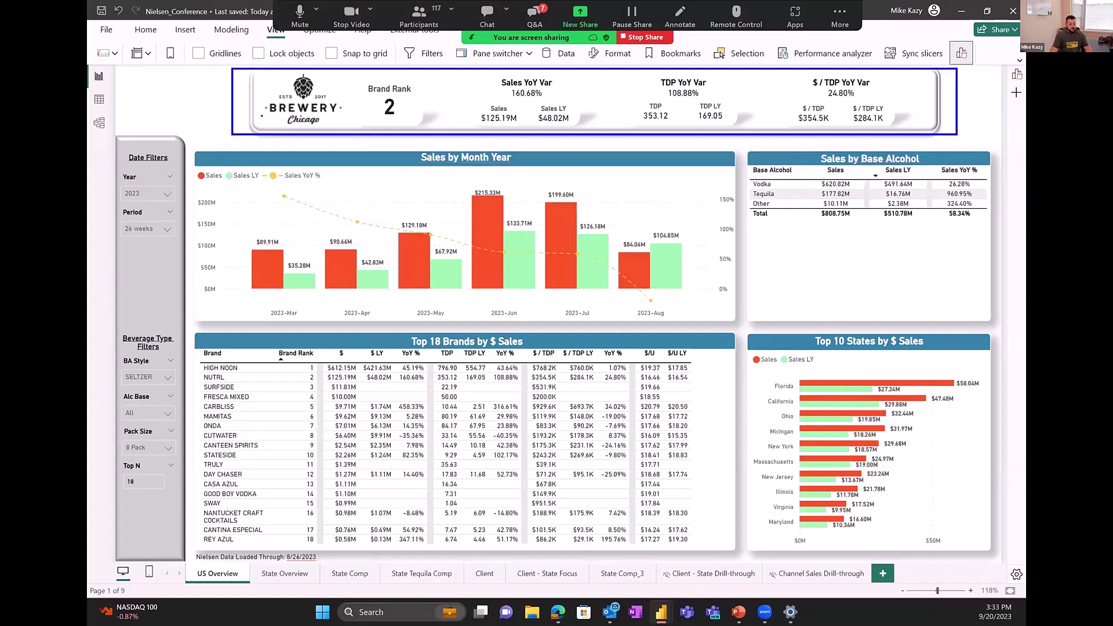
drag(174, 116, 261, 115)
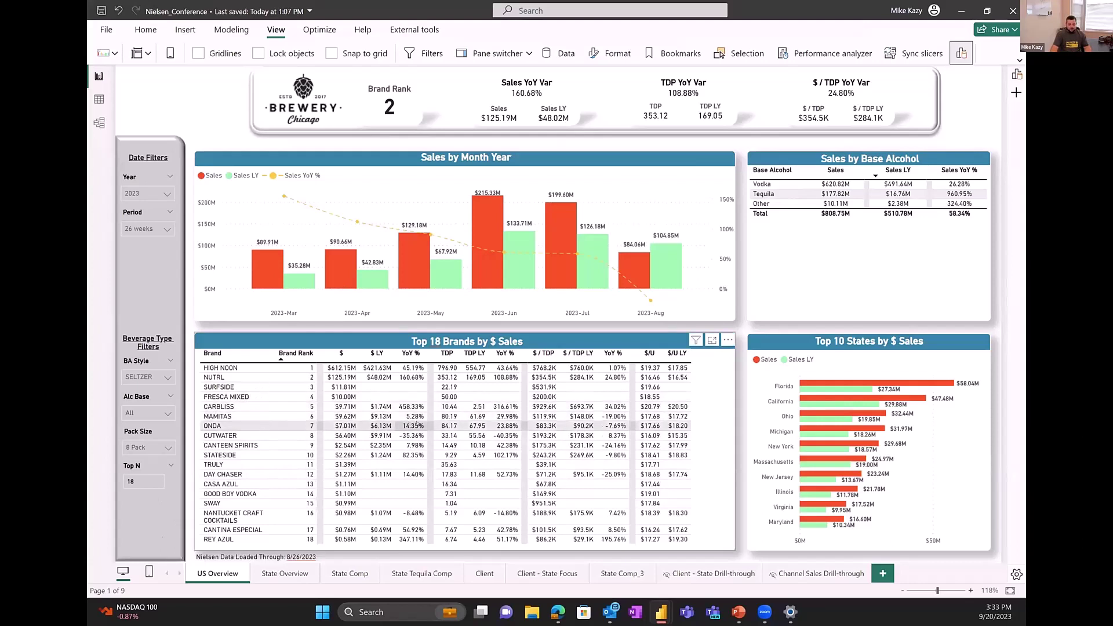
Step: Cross-filter the US Overview to CARBLISS and review its Wisconsin-led Top 10 States chart
click(255, 406)
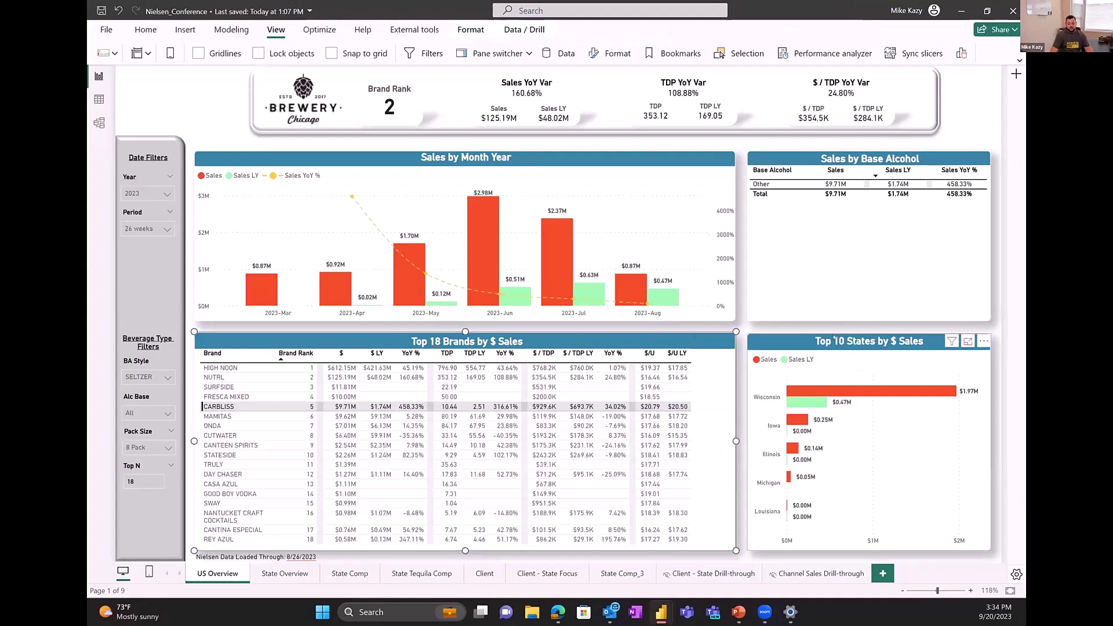
click(803, 346)
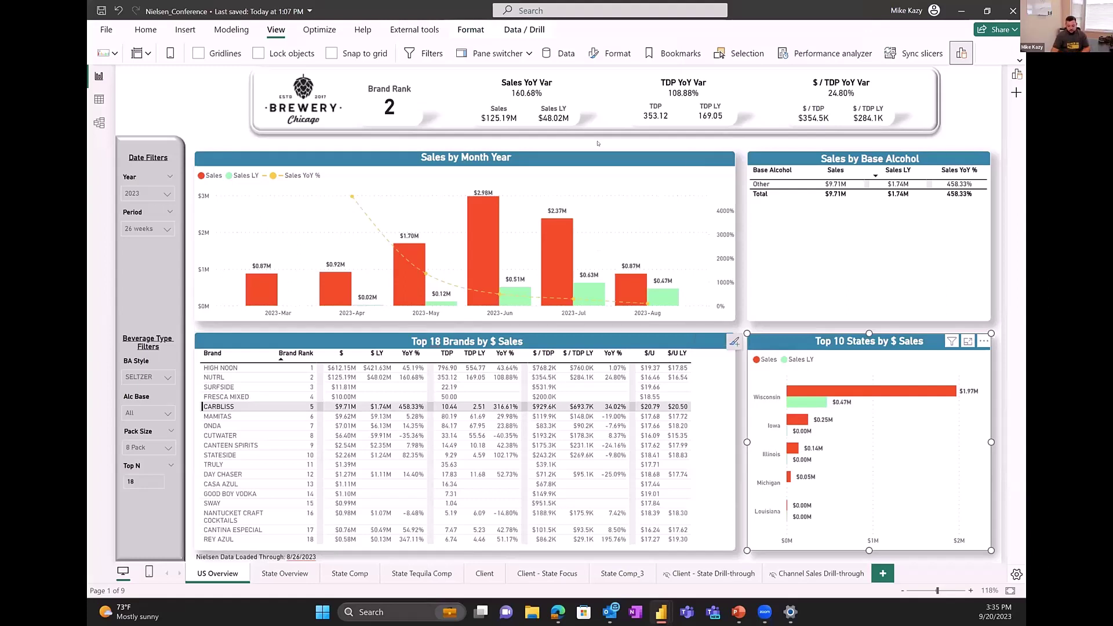
click(214, 124)
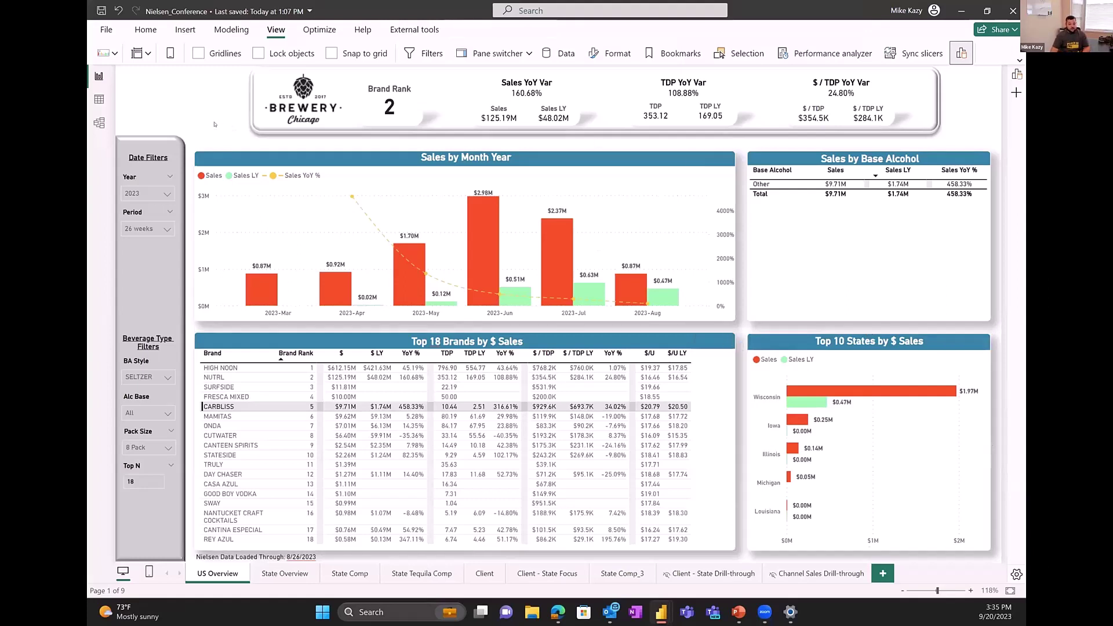
click(167, 378)
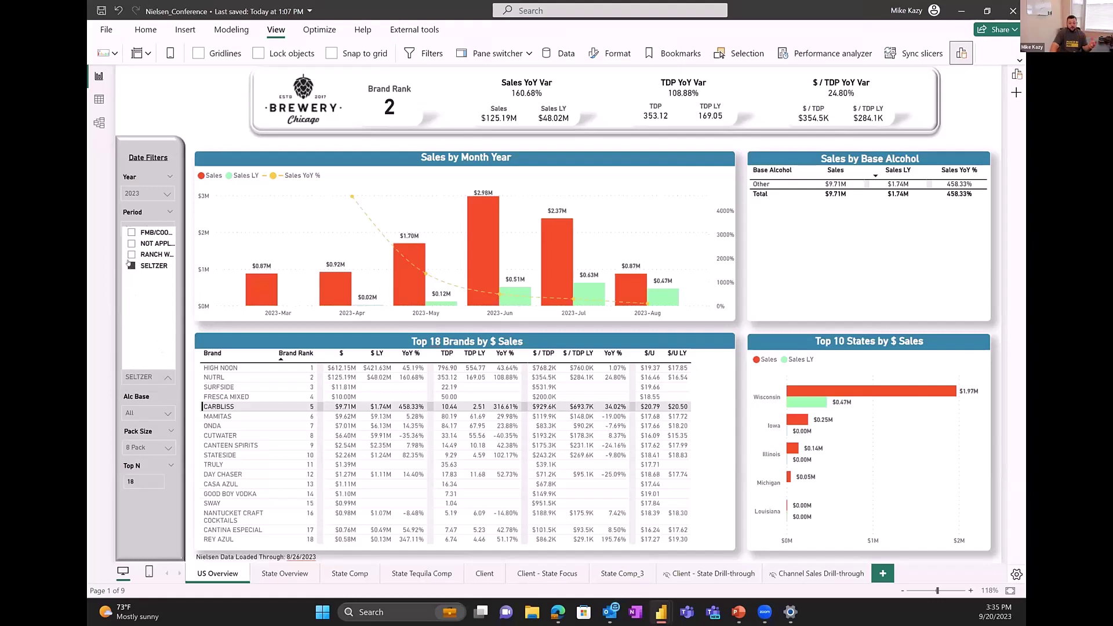
Step: Clear and then reapply the SELTZER filter in the BA Style slicer
click(131, 266)
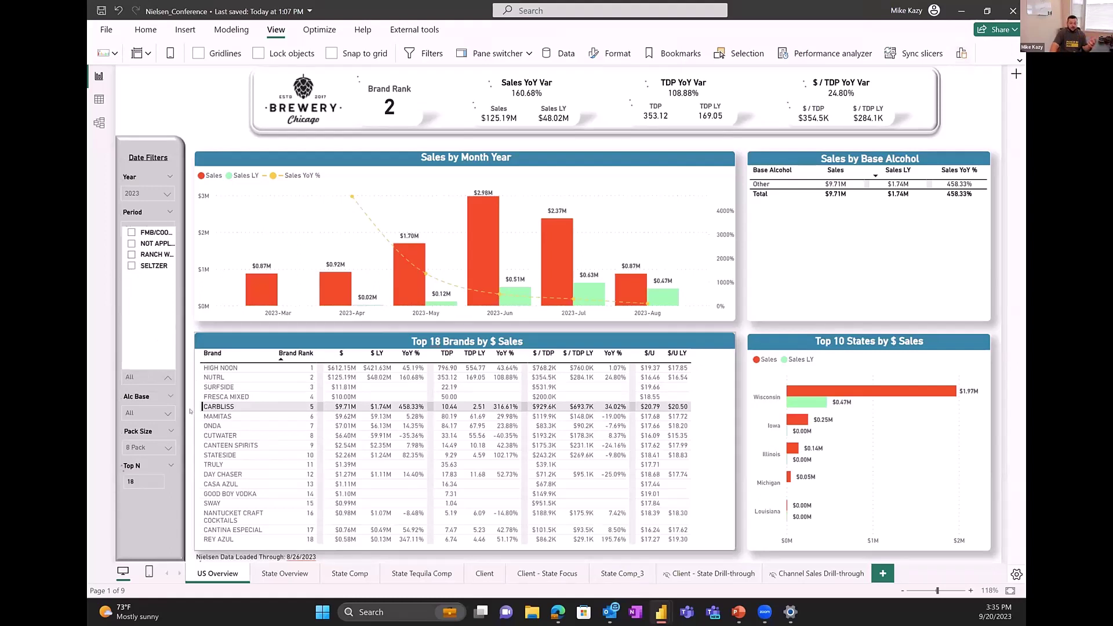
click(197, 99)
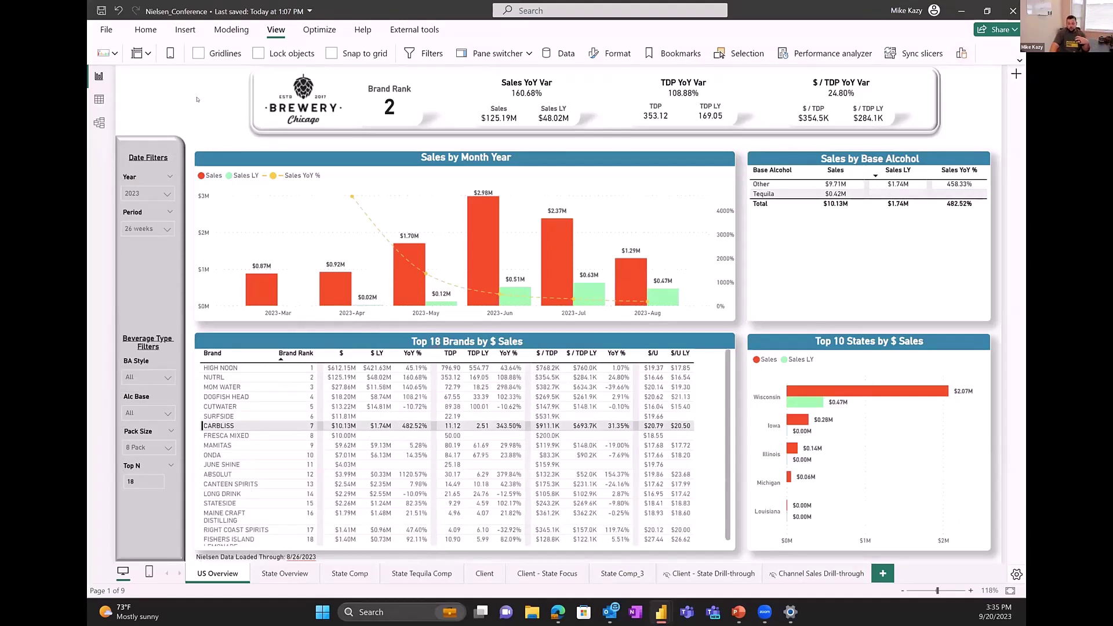
click(169, 378)
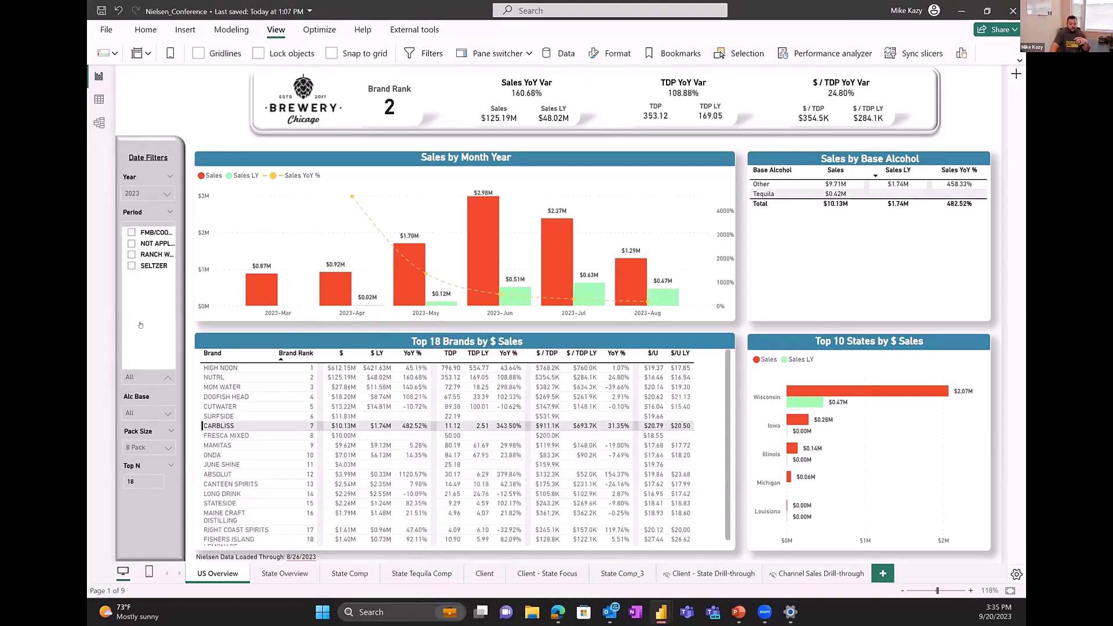
click(132, 265)
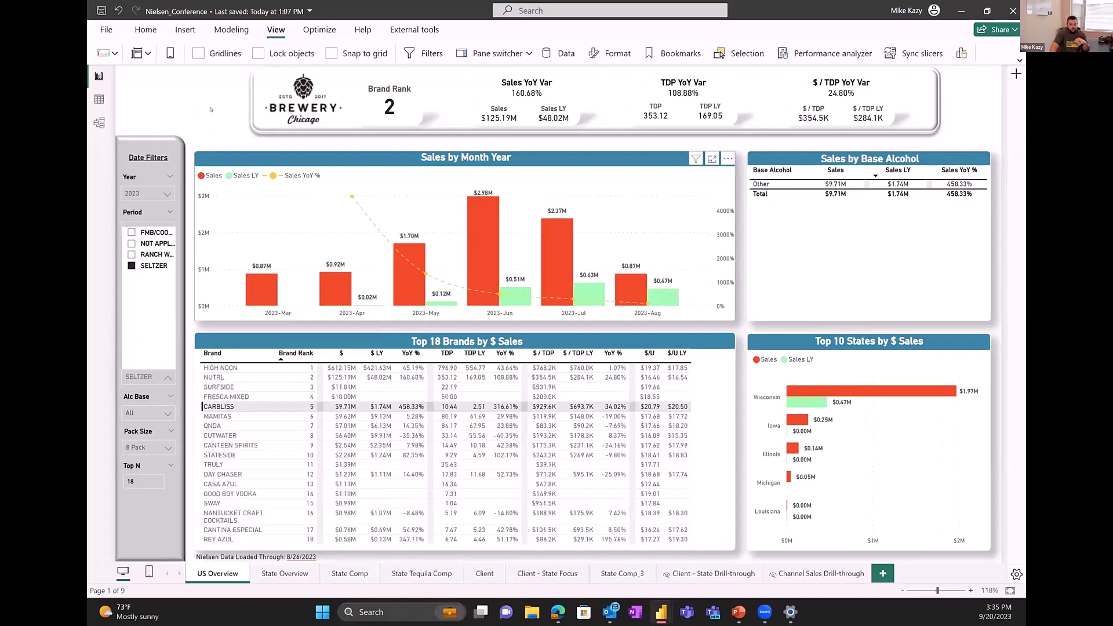
click(170, 378)
Step: Filter the Alc Base slicer to Vodka, then Tequila, then reset it to All
click(167, 414)
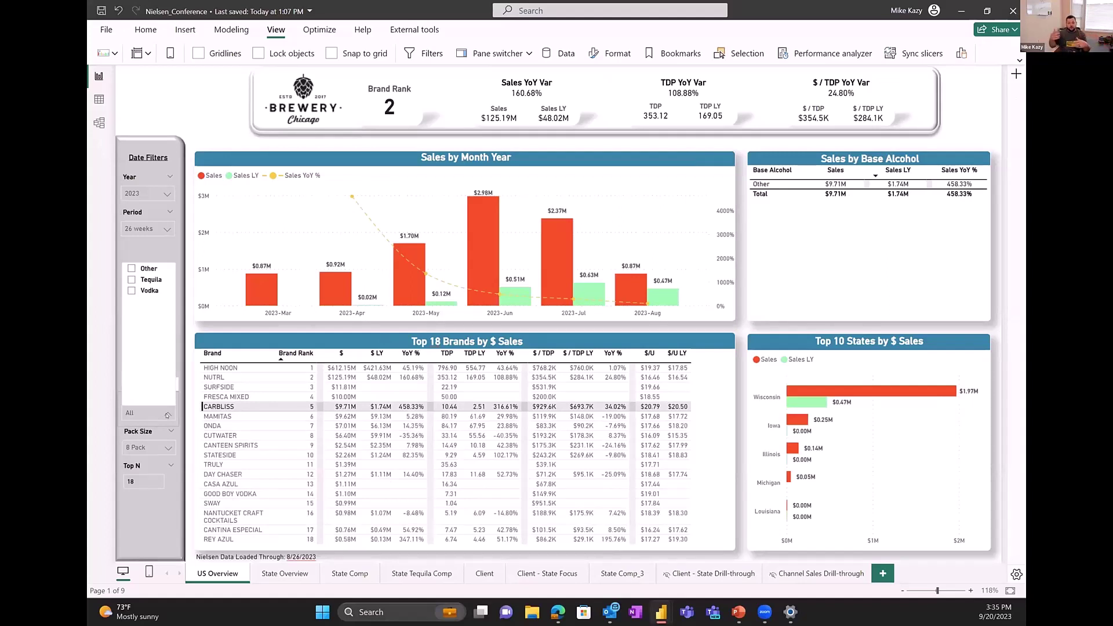
click(132, 291)
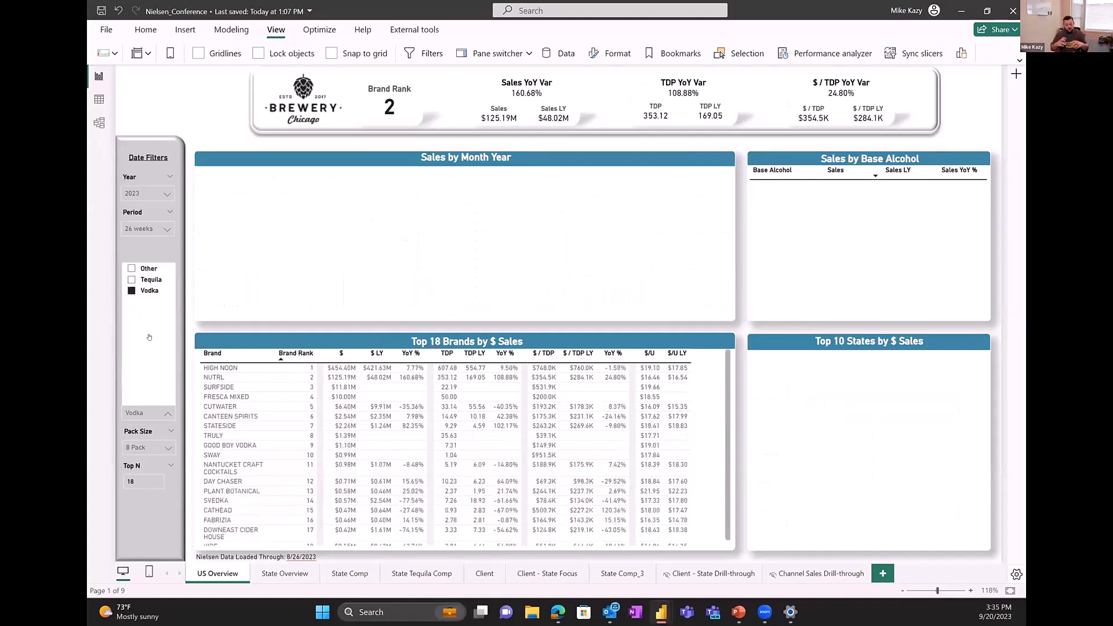
click(132, 280)
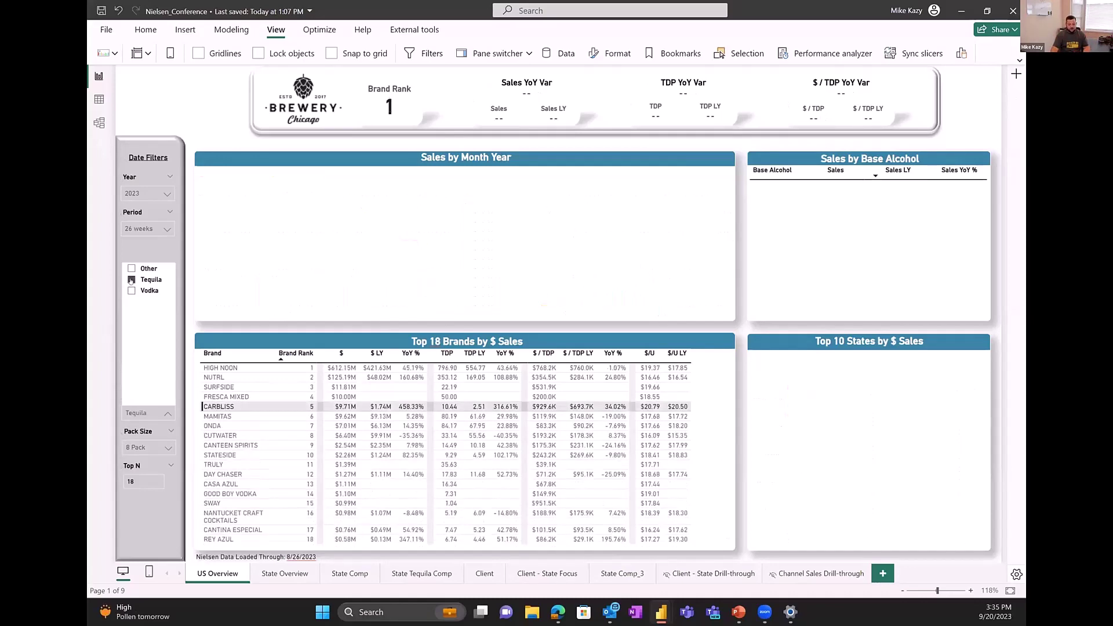
click(132, 280)
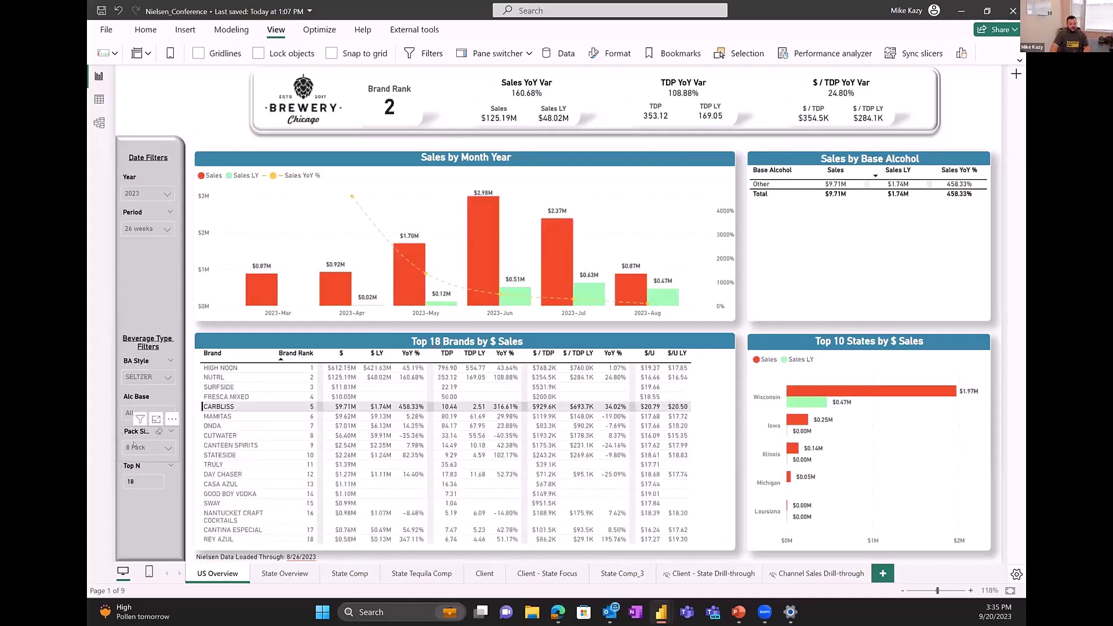
Step: Review the Pack Size options, then collapse the list, keeping the 8 Pack filter
click(175, 450)
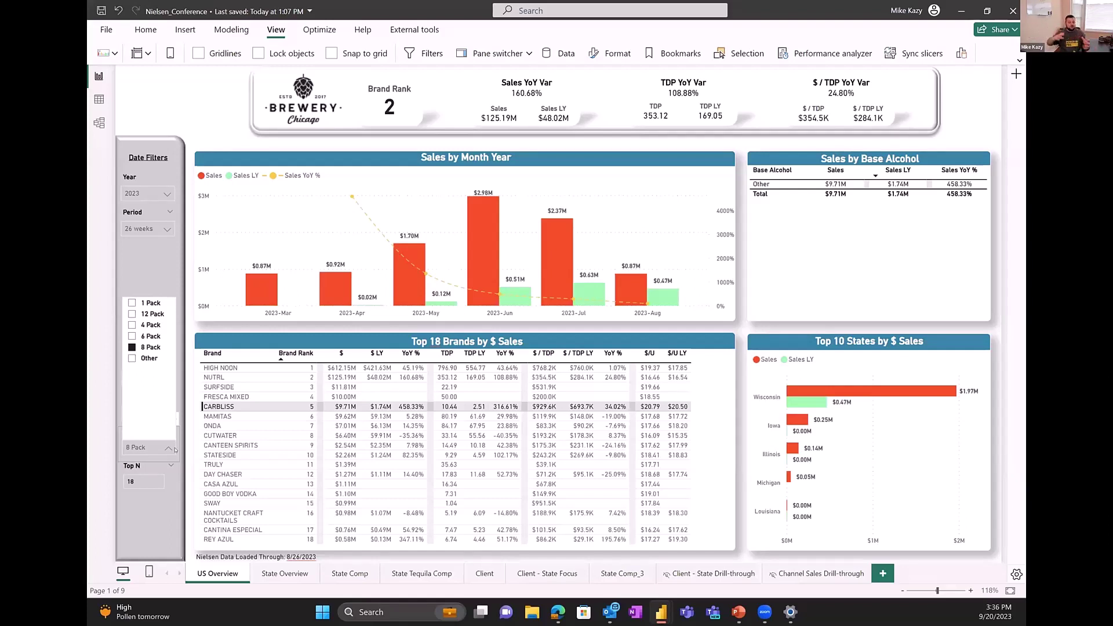
click(195, 449)
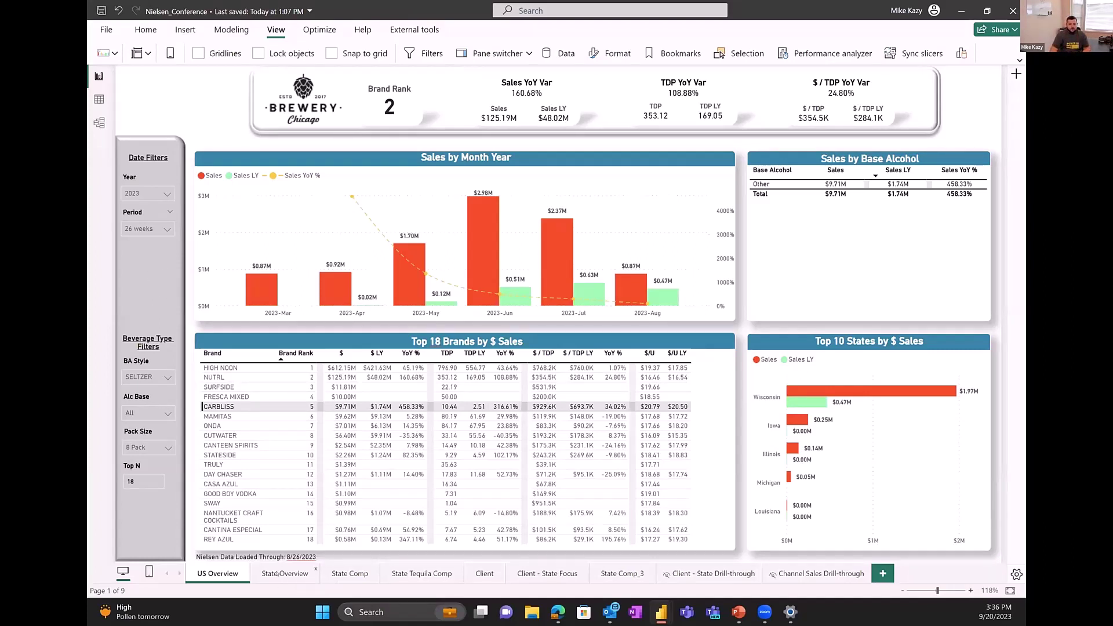
Step: Go to the State Overview page and review the list of states to filter by
click(277, 574)
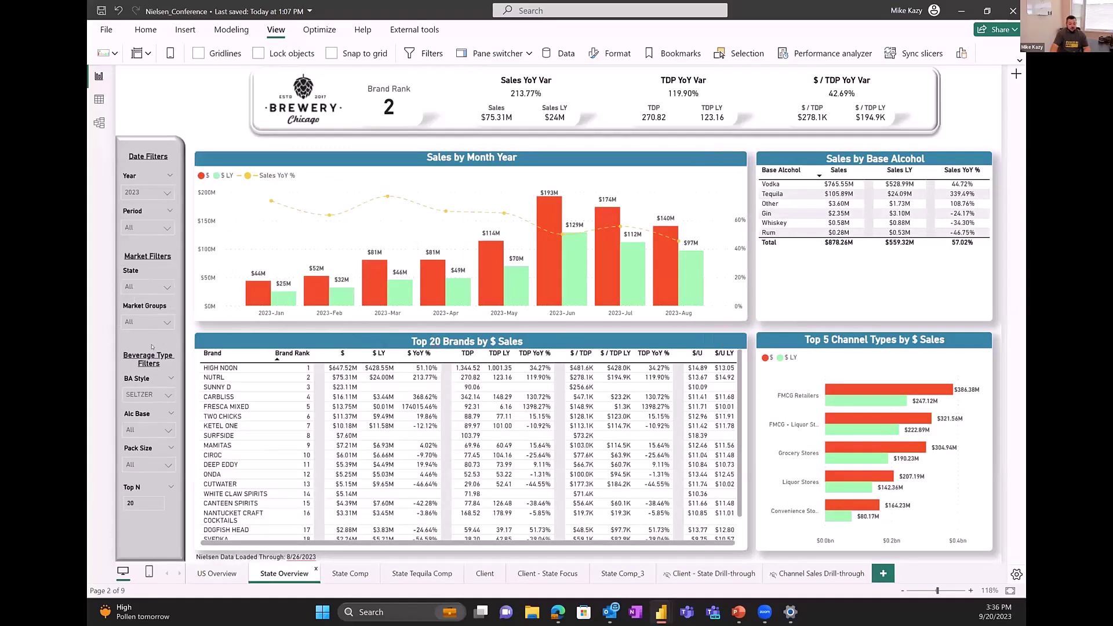
click(166, 288)
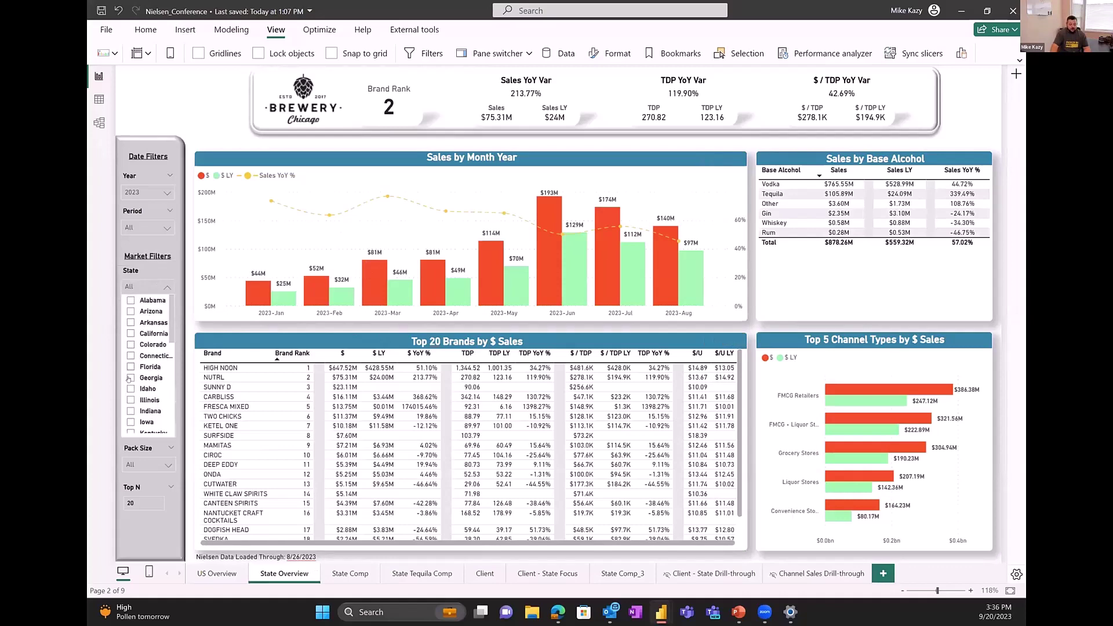
click(194, 118)
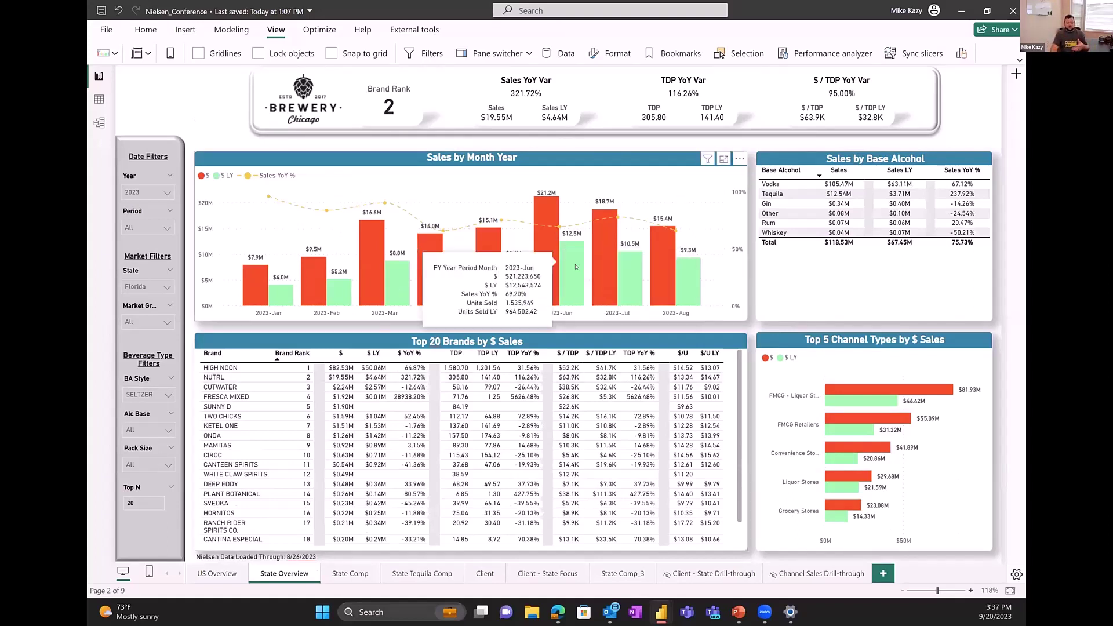
Step: Cross-filter by MAMITAS in the Top 20 Brands table, clear it, then go to State Comp
mouse_move(610, 266)
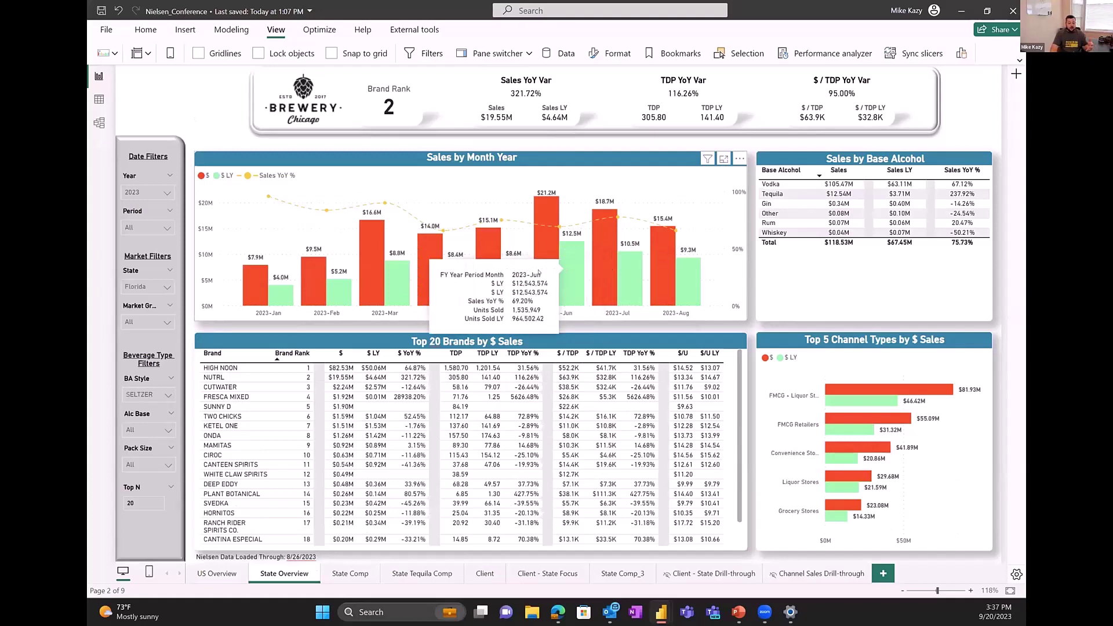
mouse_move(473, 223)
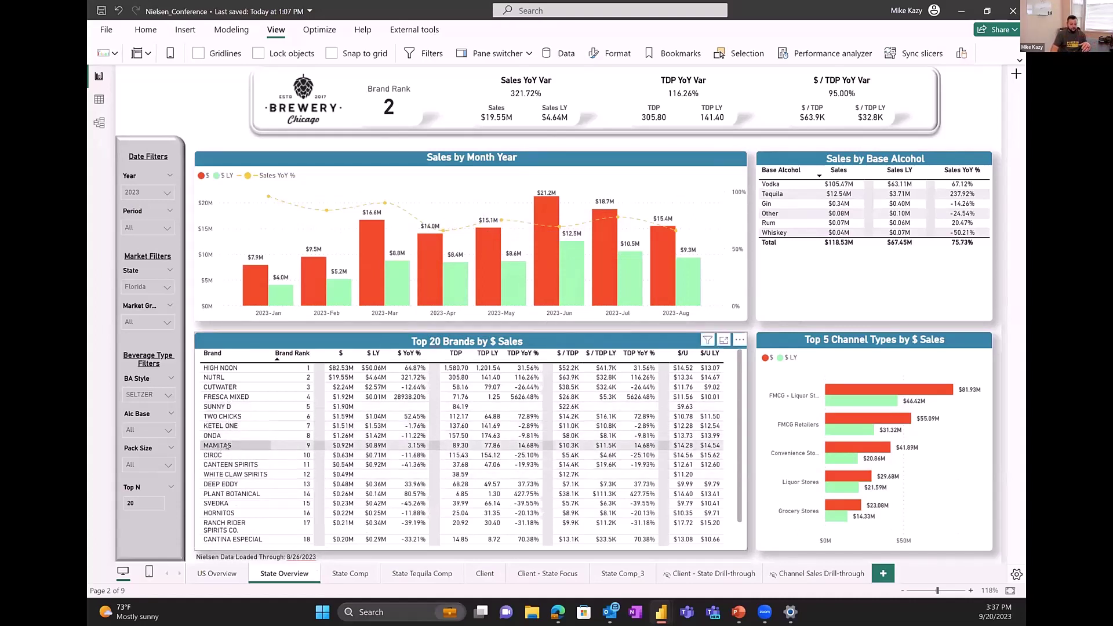
click(298, 464)
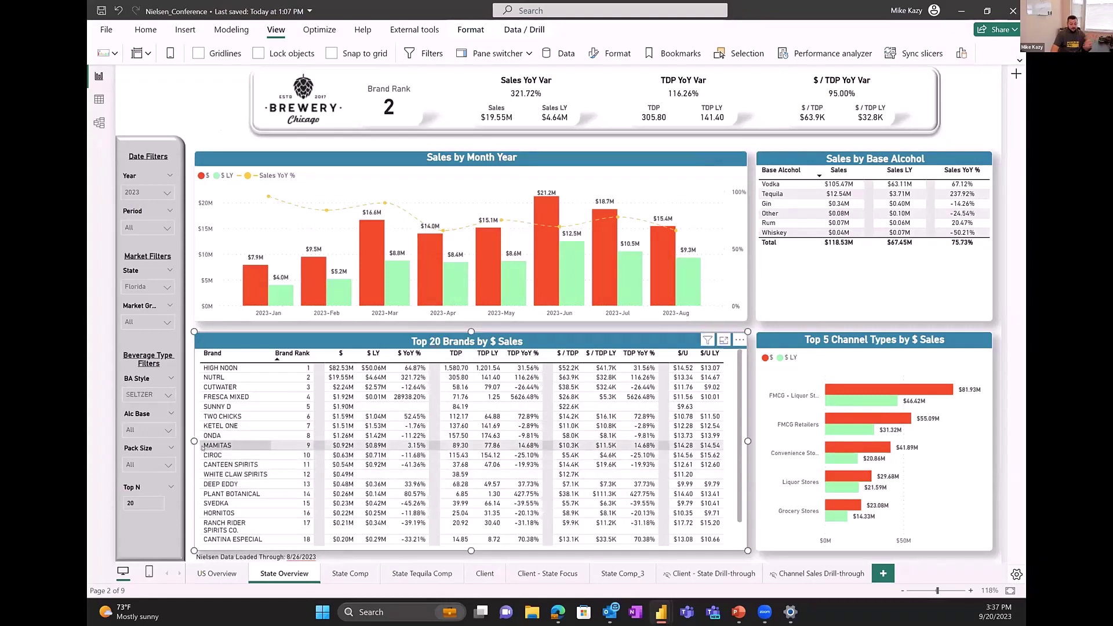
click(204, 446)
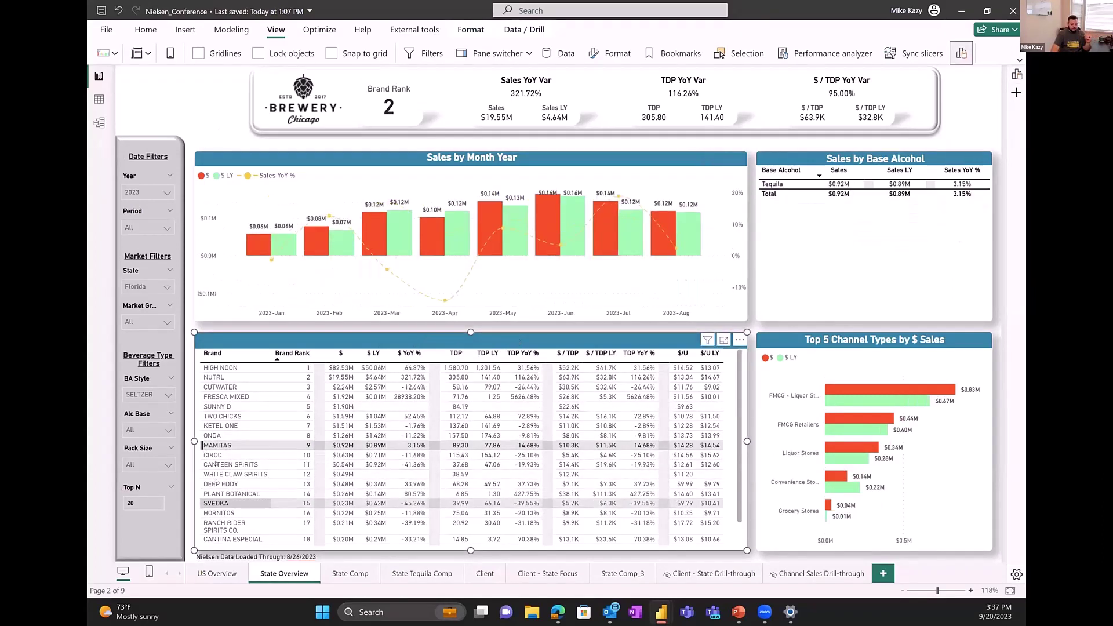
click(220, 445)
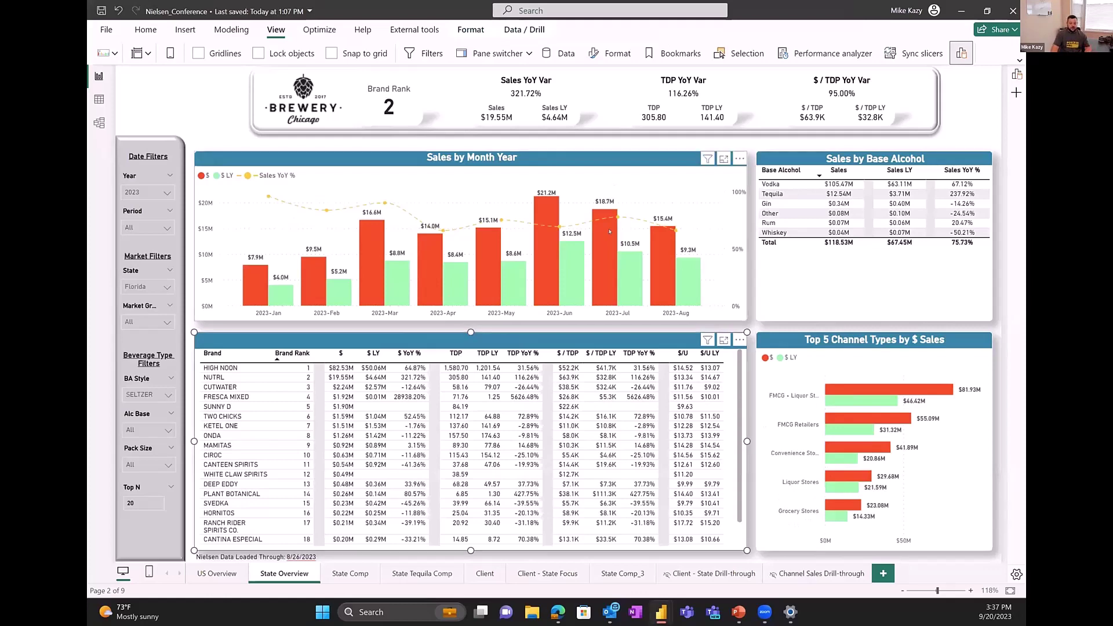
click(347, 574)
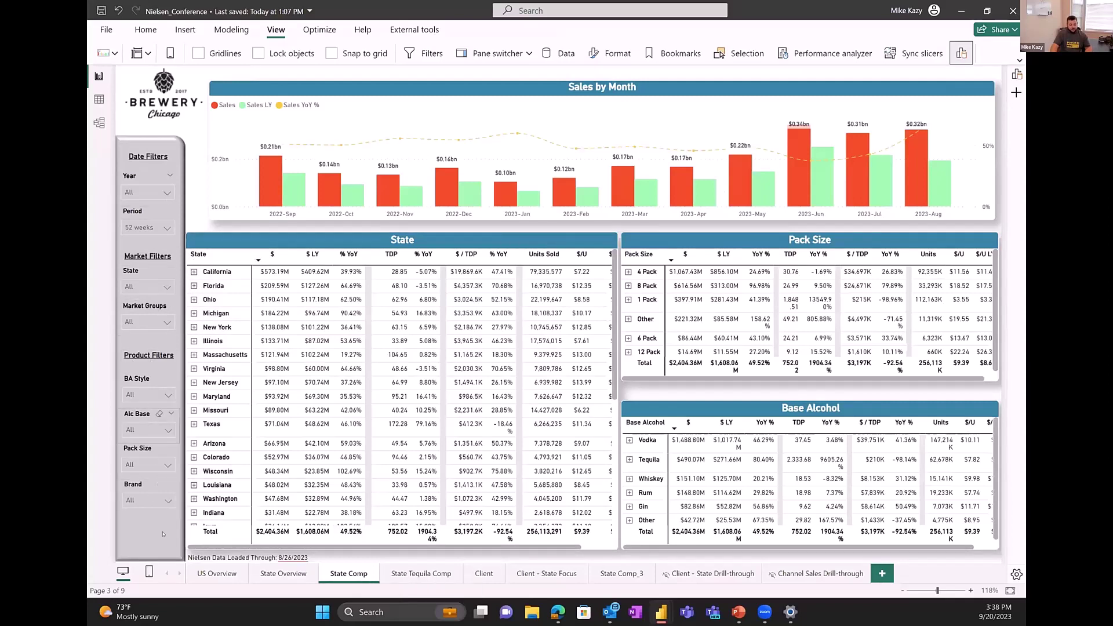
Step: Switch to the State Tequila Comp page, showing Florida tequila brands led by DON JULIO
click(411, 574)
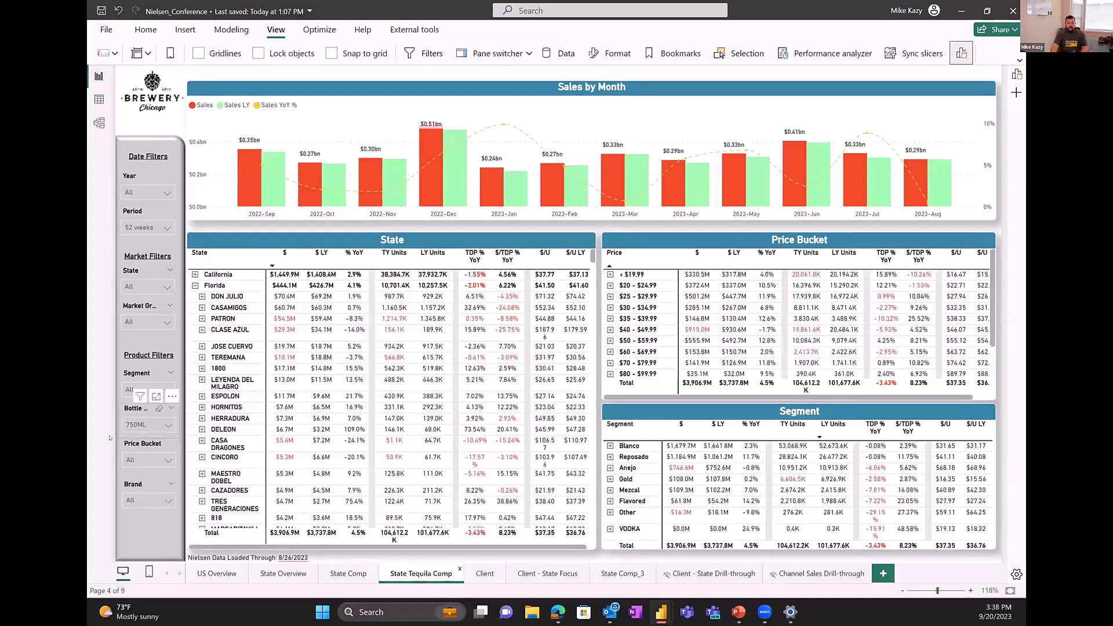
Step: Close the visual's filter list and check which bottle sizes are included
mouse_move(140, 396)
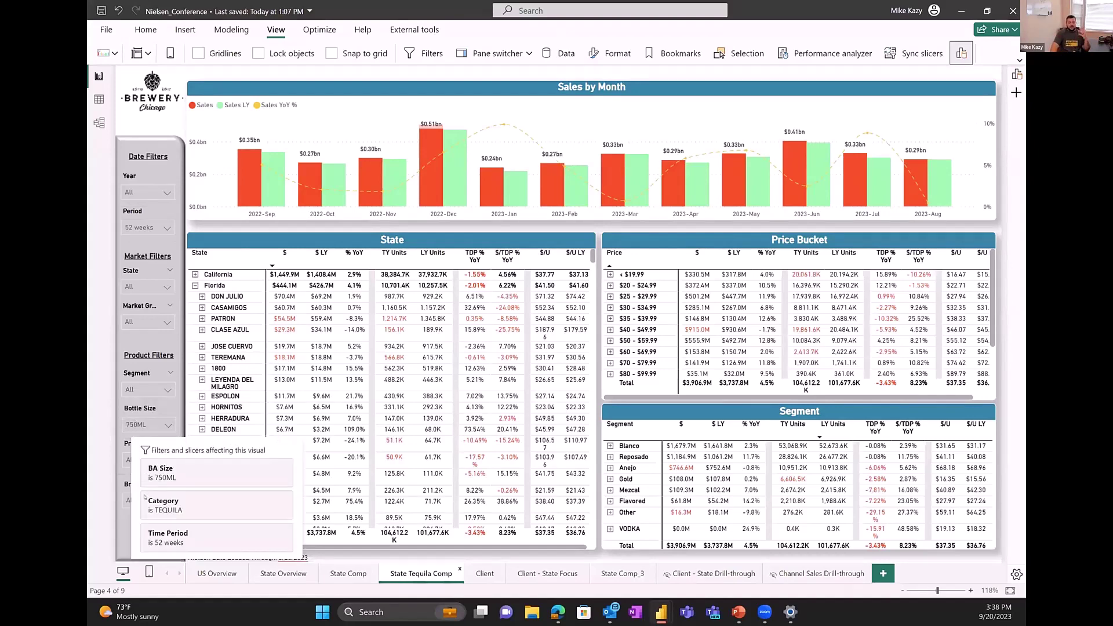
click(133, 426)
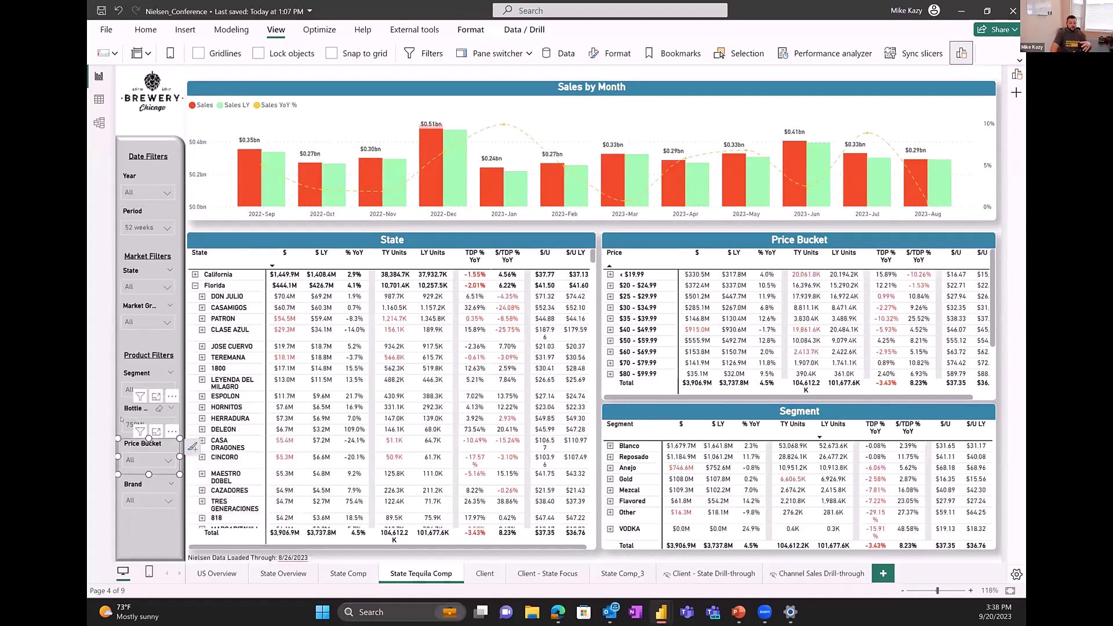
click(142, 425)
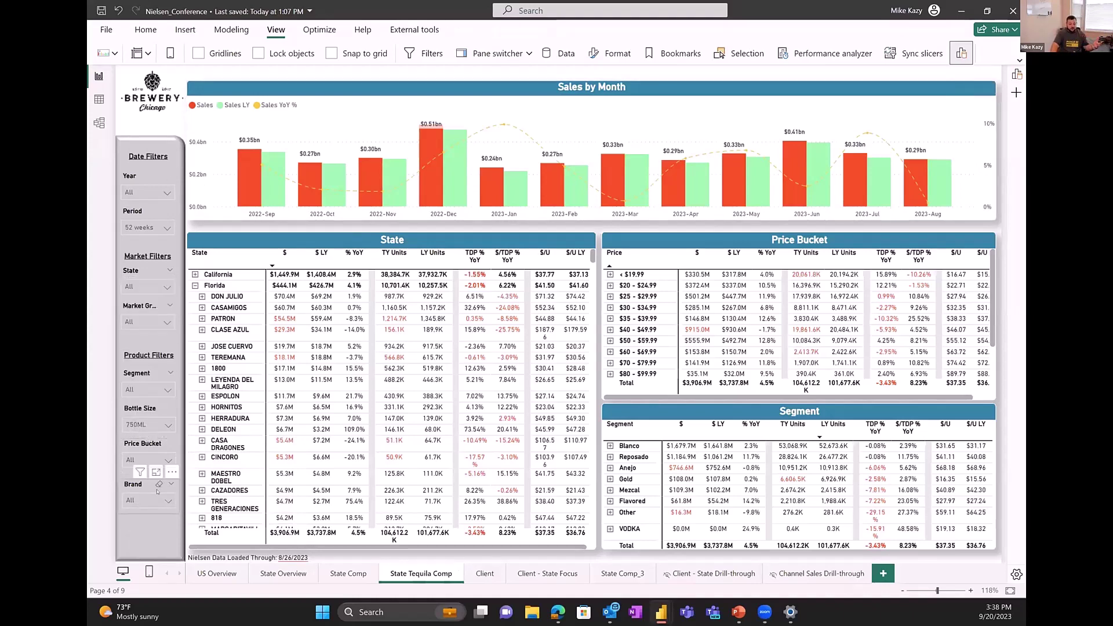
Step: Filter the Market Group slicer to $30 - $34.99, then $120 - $149.99, then back to All
click(165, 461)
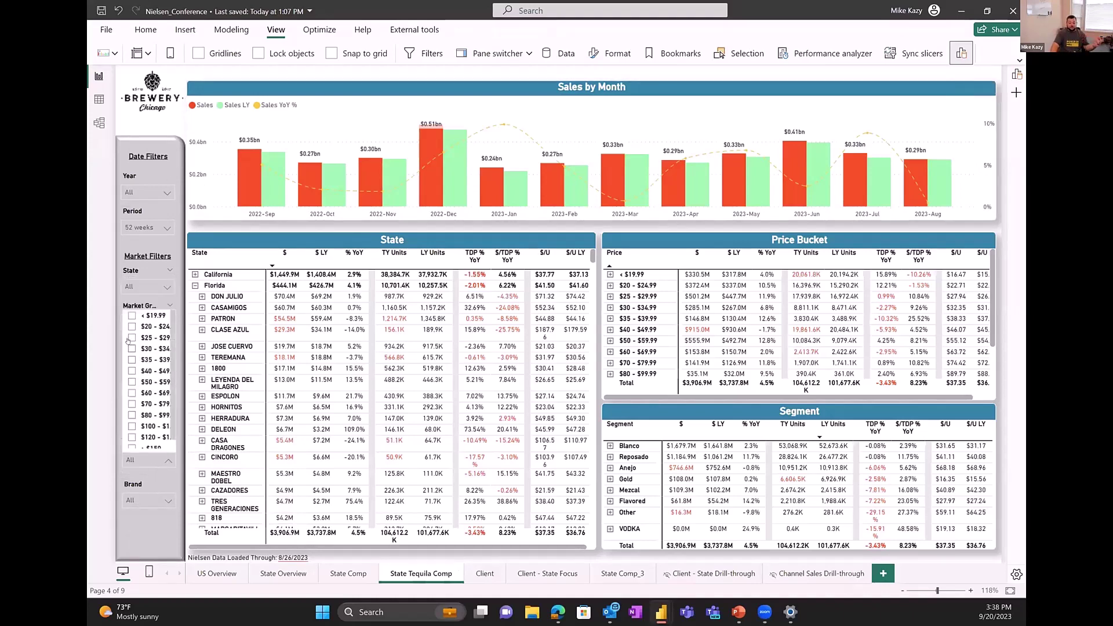
click(132, 348)
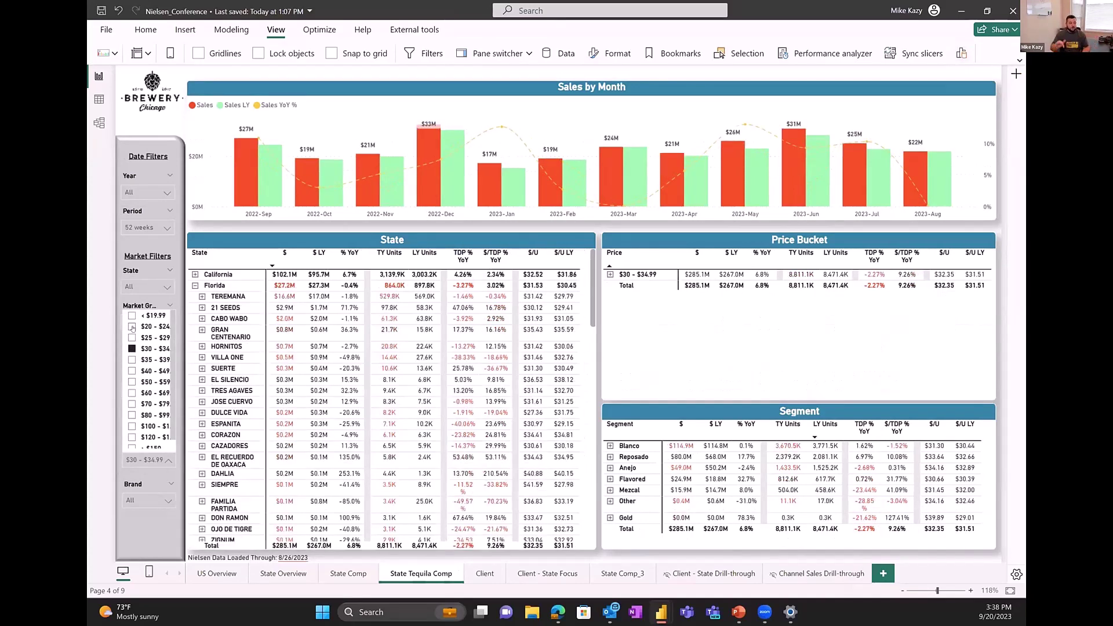
click(132, 437)
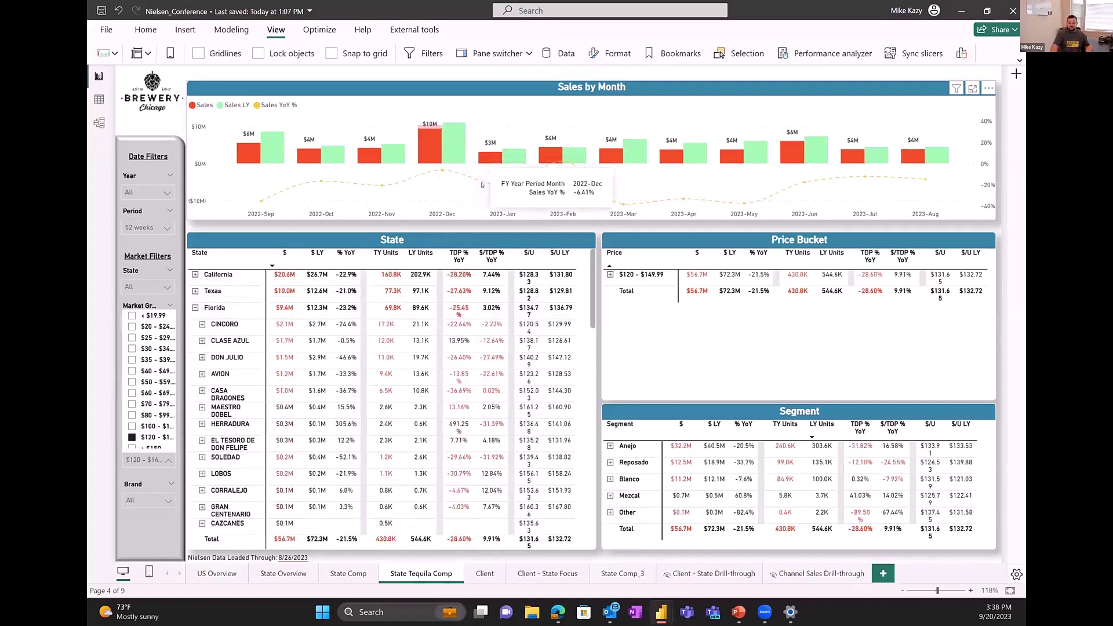
mouse_move(633, 204)
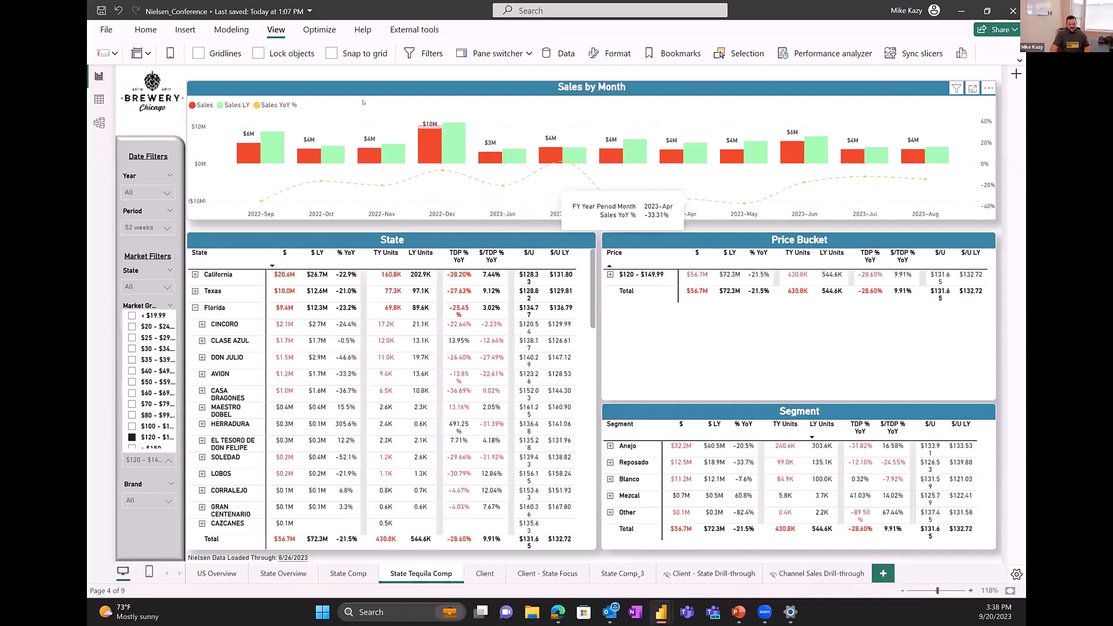
click(131, 438)
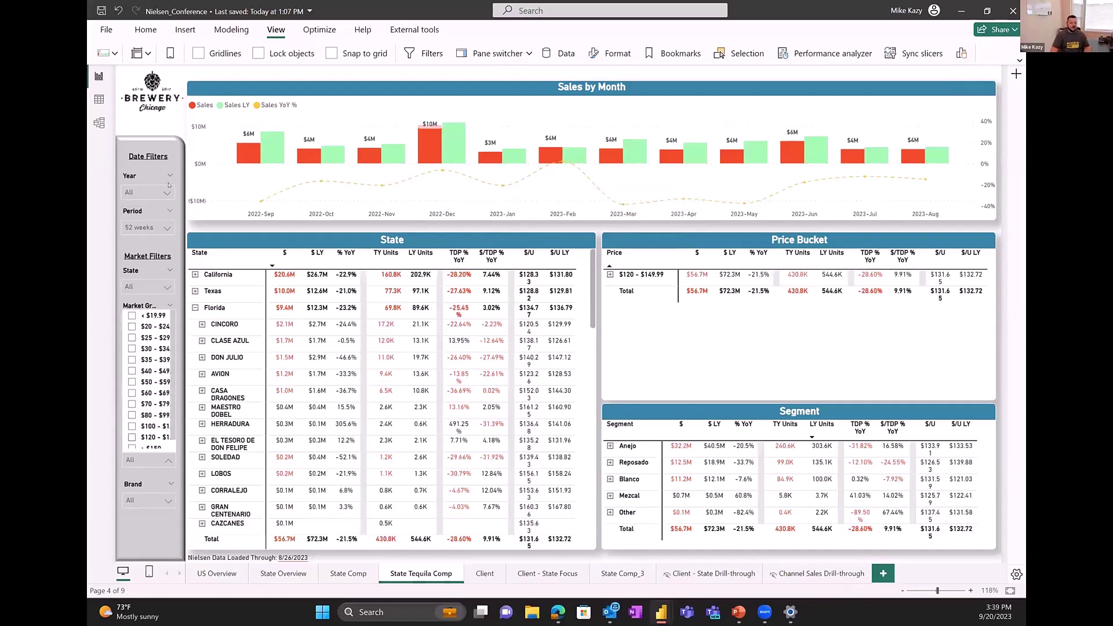
click(170, 119)
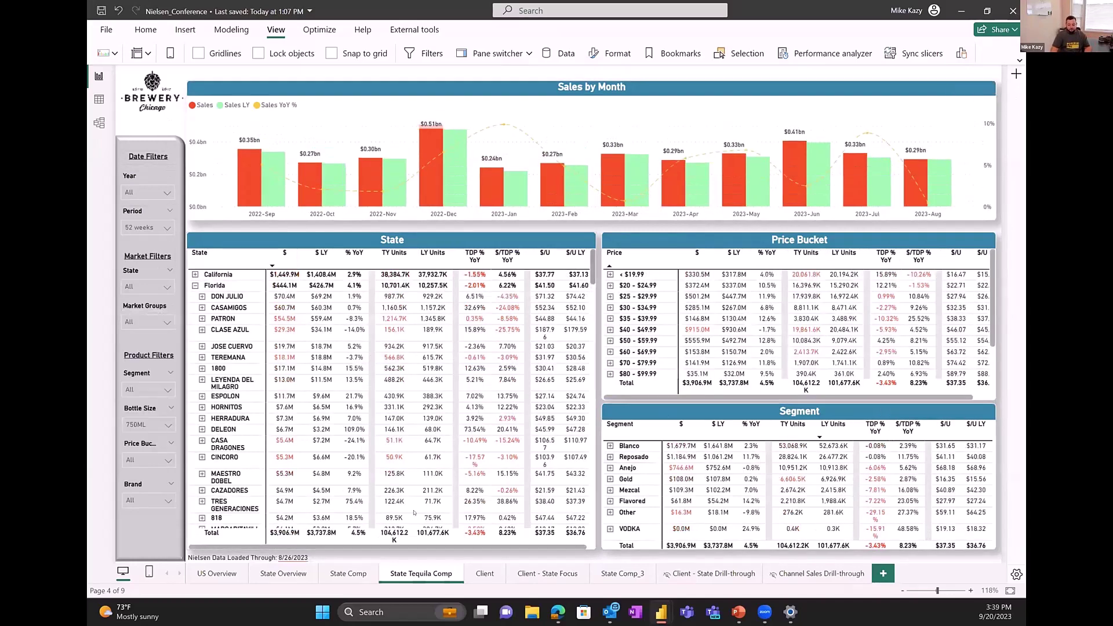
Step: Open the Client page and review its sales: $144.05M against $54.03M last year
click(481, 572)
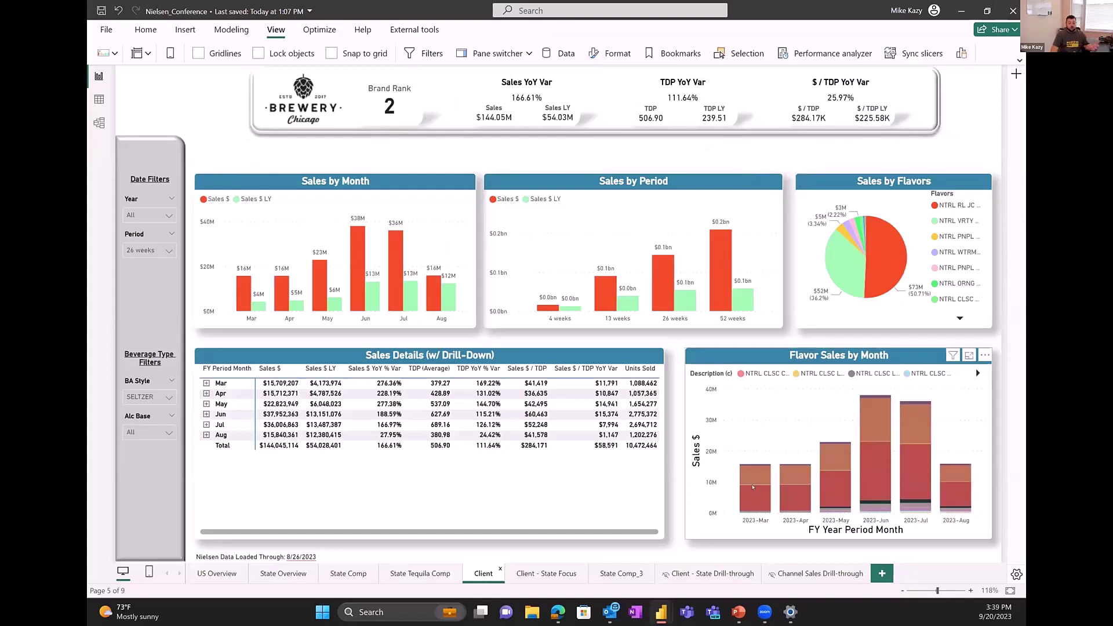
mouse_move(752, 498)
mouse_move(829, 481)
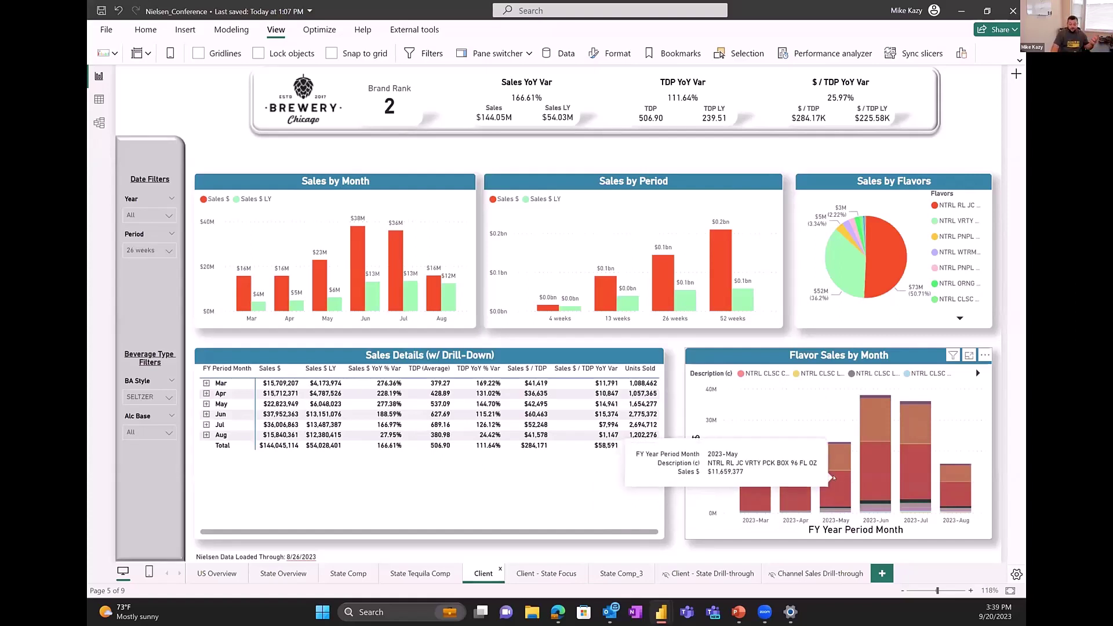
mouse_move(916, 474)
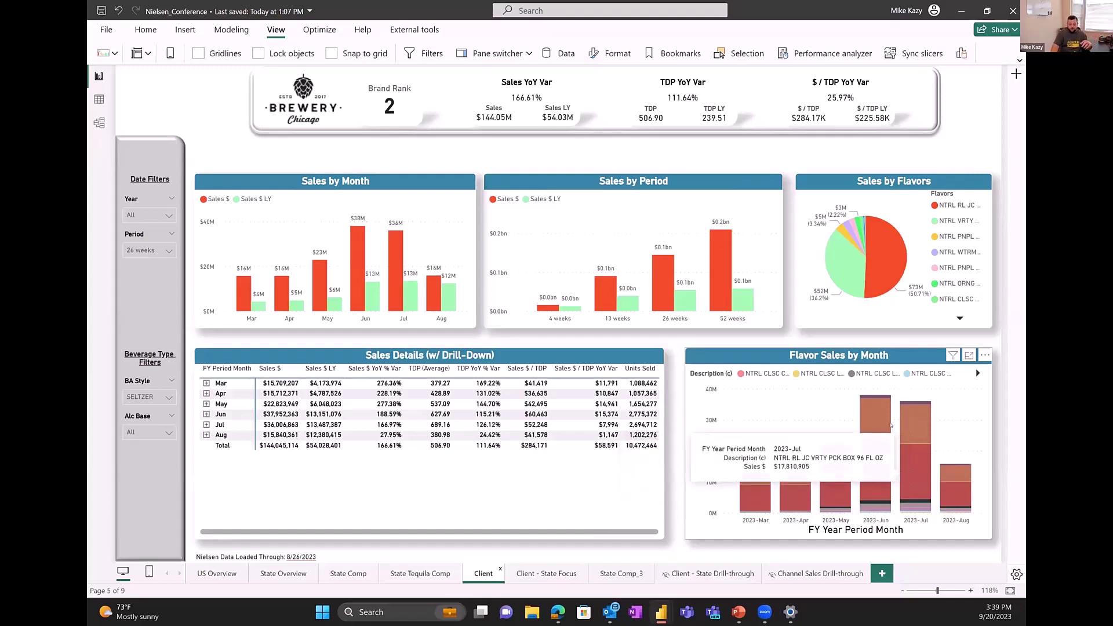
mouse_move(878, 413)
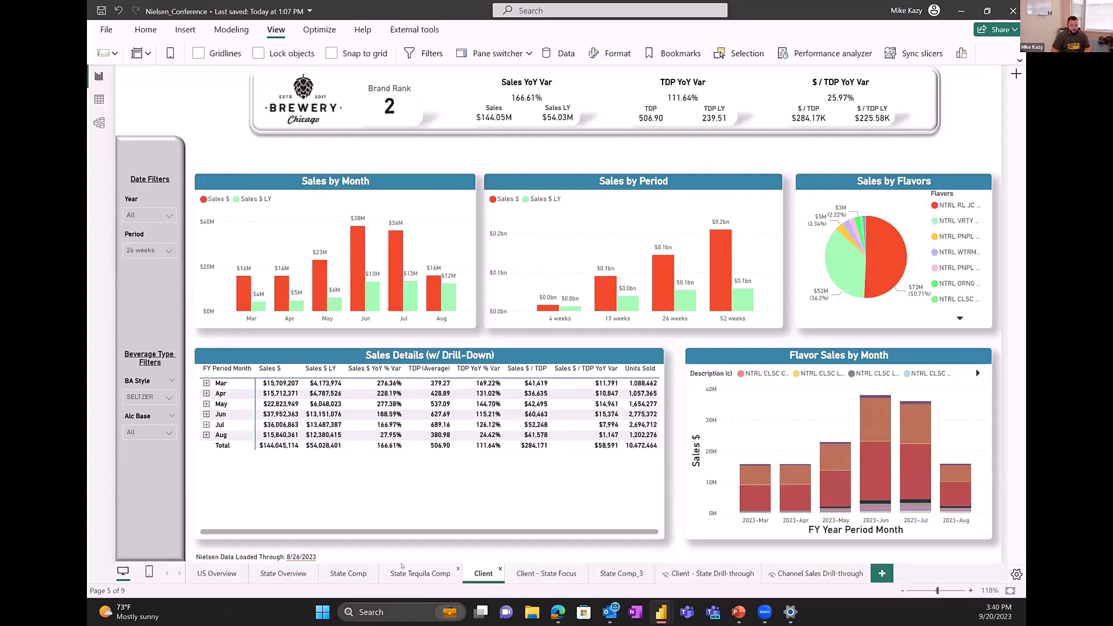
Step: Switch to the Client - State Focus page for Florida, showing $19.55M sales, up 321.72%
click(532, 570)
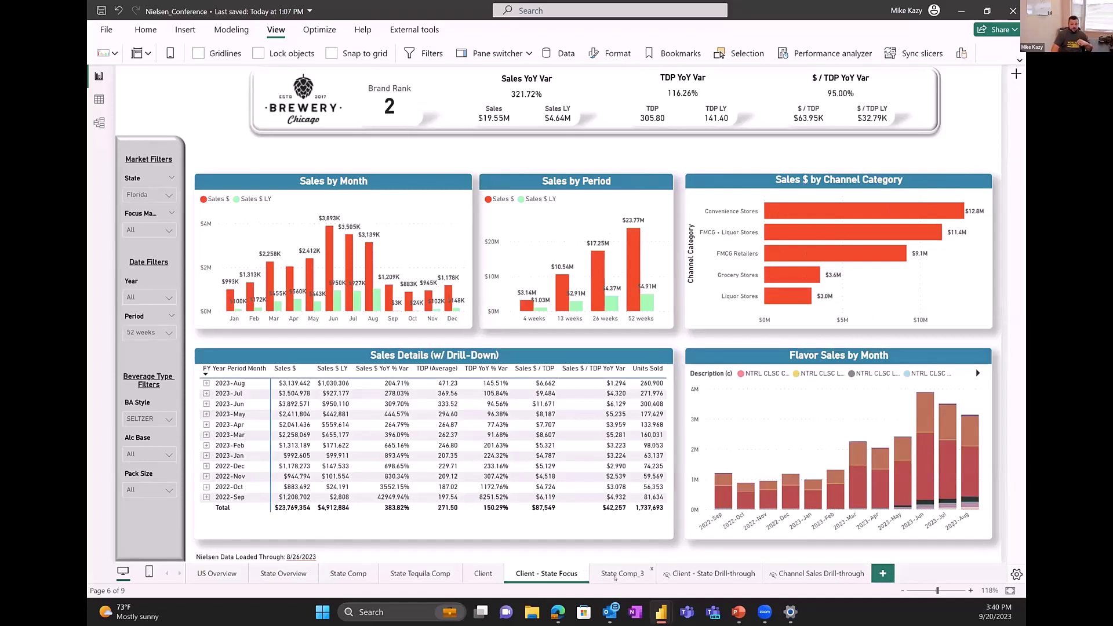
Step: Open the State Comp_3 page, then move to the Nielsen_Conference model diagram
click(616, 576)
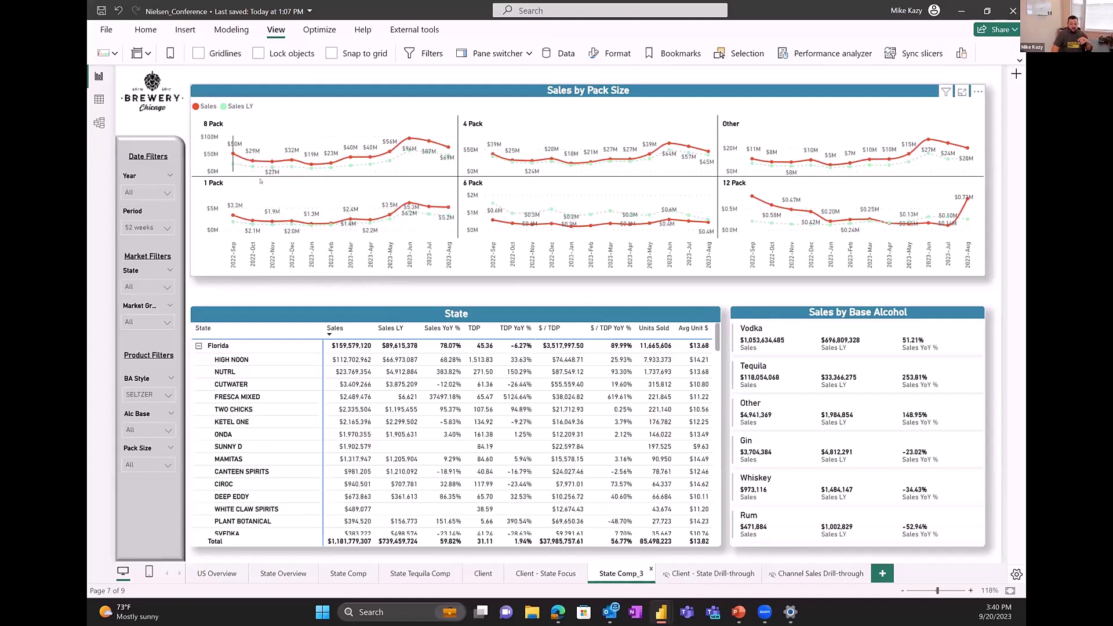
mouse_move(325, 162)
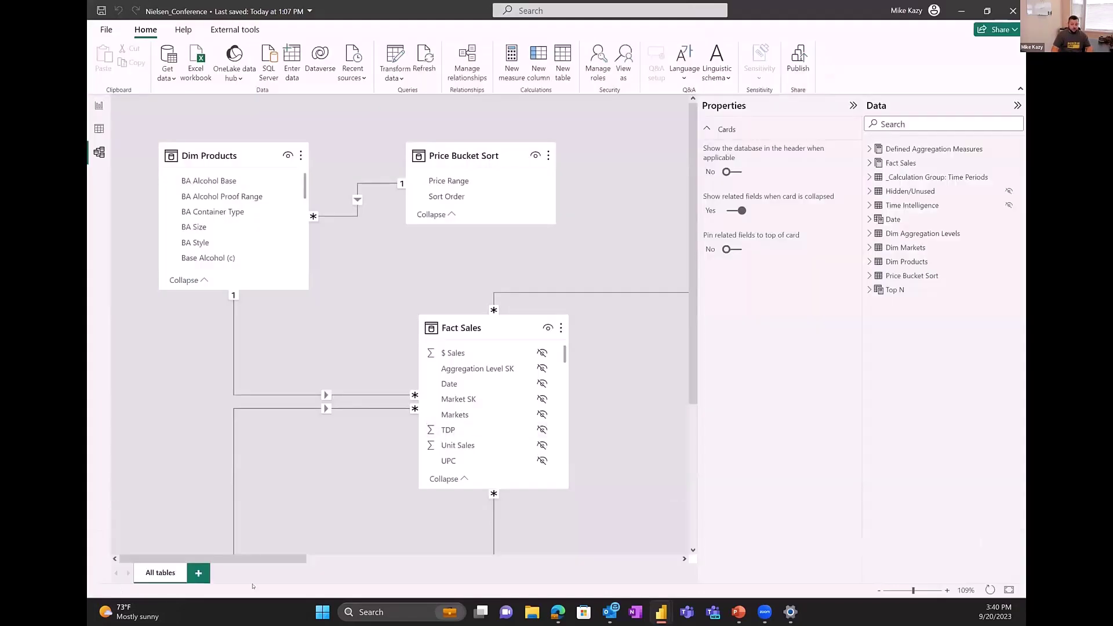
Step: Collapse the Properties and Data panes and adjust the model diagram view
click(853, 105)
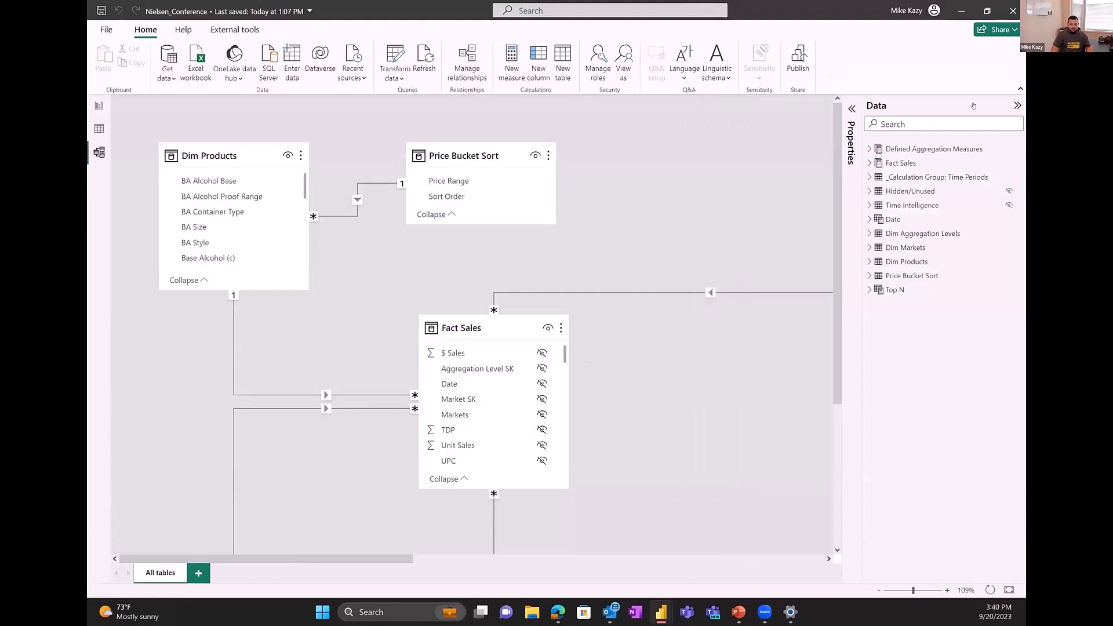
click(1018, 105)
scroll(673, 234, down, 5)
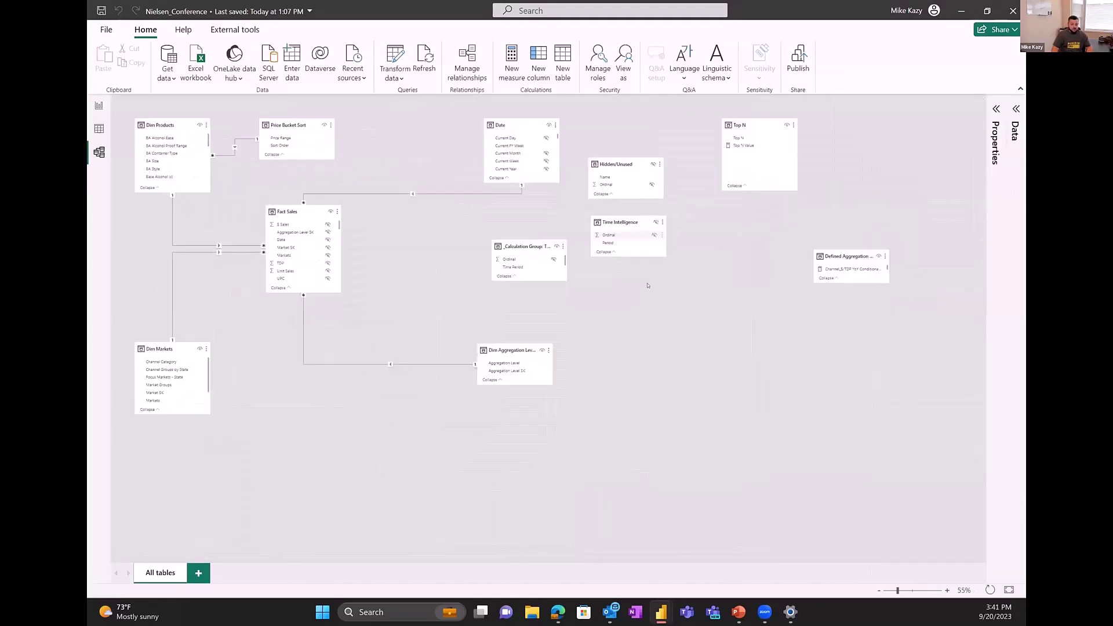
scroll(284, 467, up, 1)
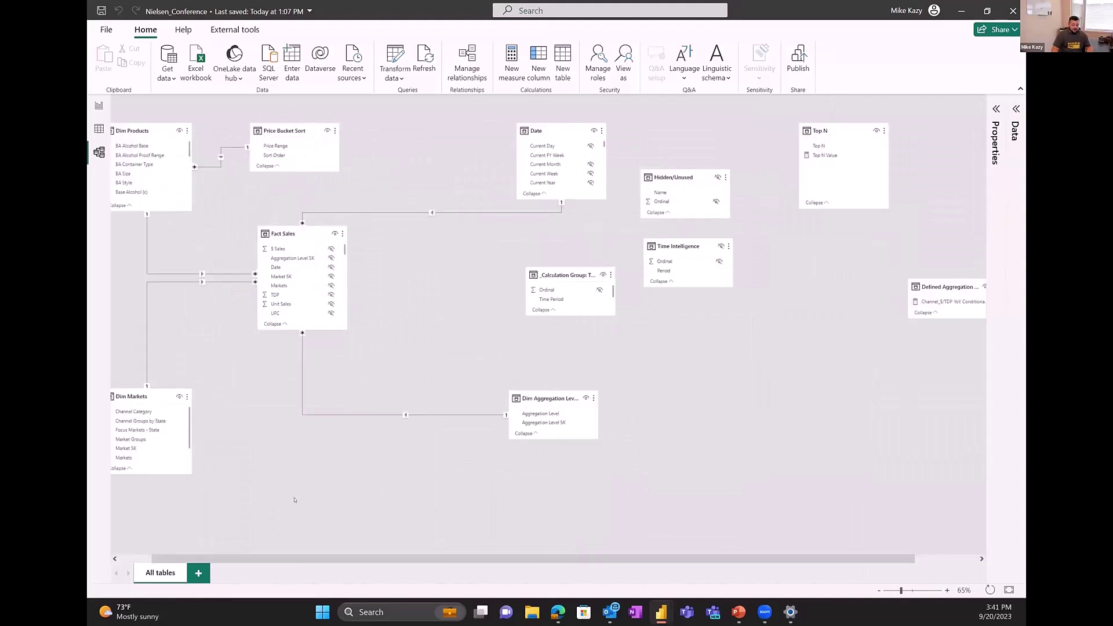
scroll(294, 500, left, 1)
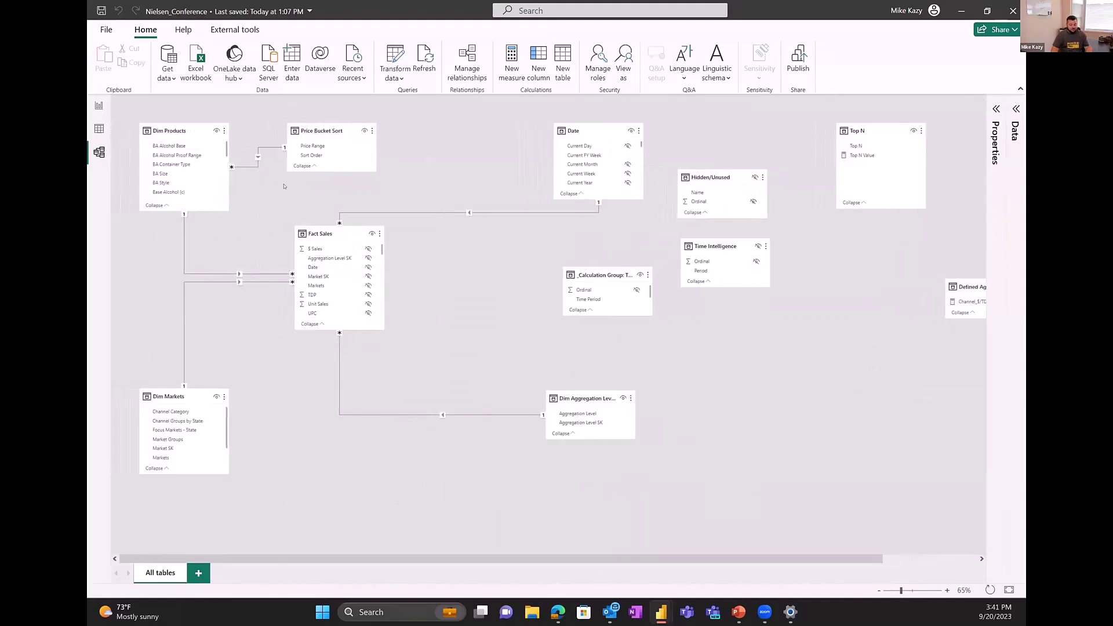
Step: Annotate Fact Sales with links from Dim Products, Price Bucket Sort and Dim Markets, then clear annotations
drag(276, 203, 413, 378)
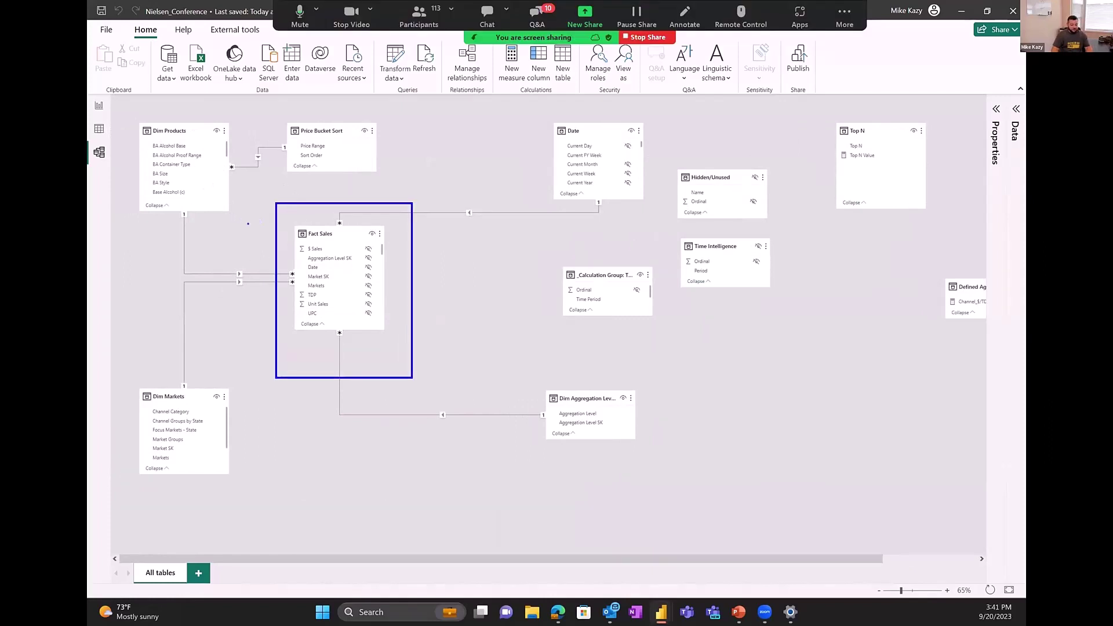
drag(184, 180, 257, 231)
drag(331, 147, 348, 194)
drag(214, 391, 265, 371)
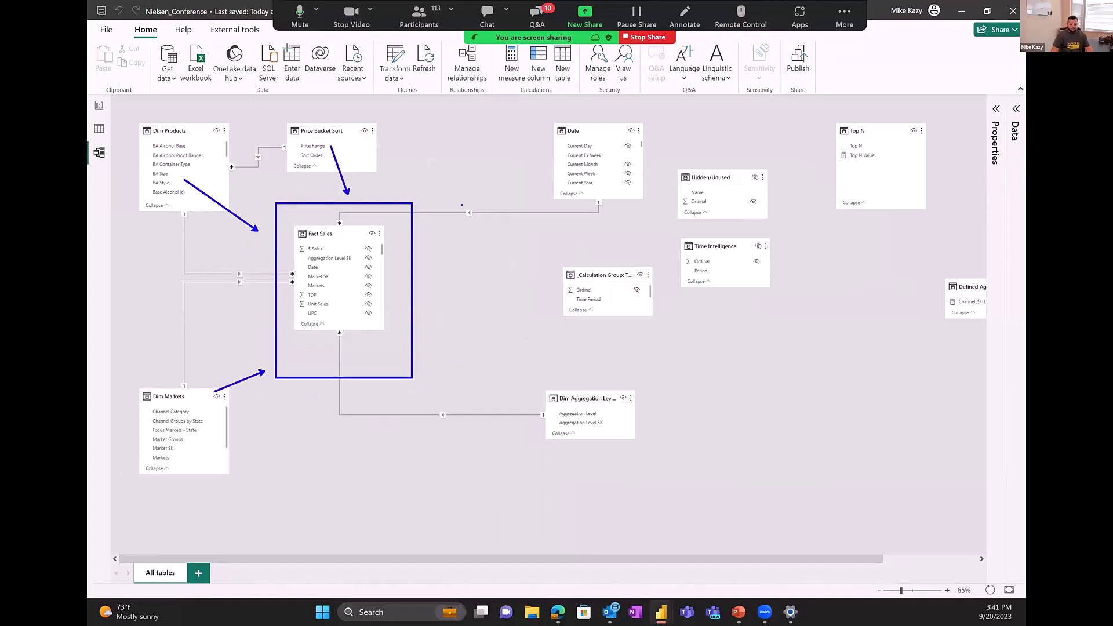
key(Escape)
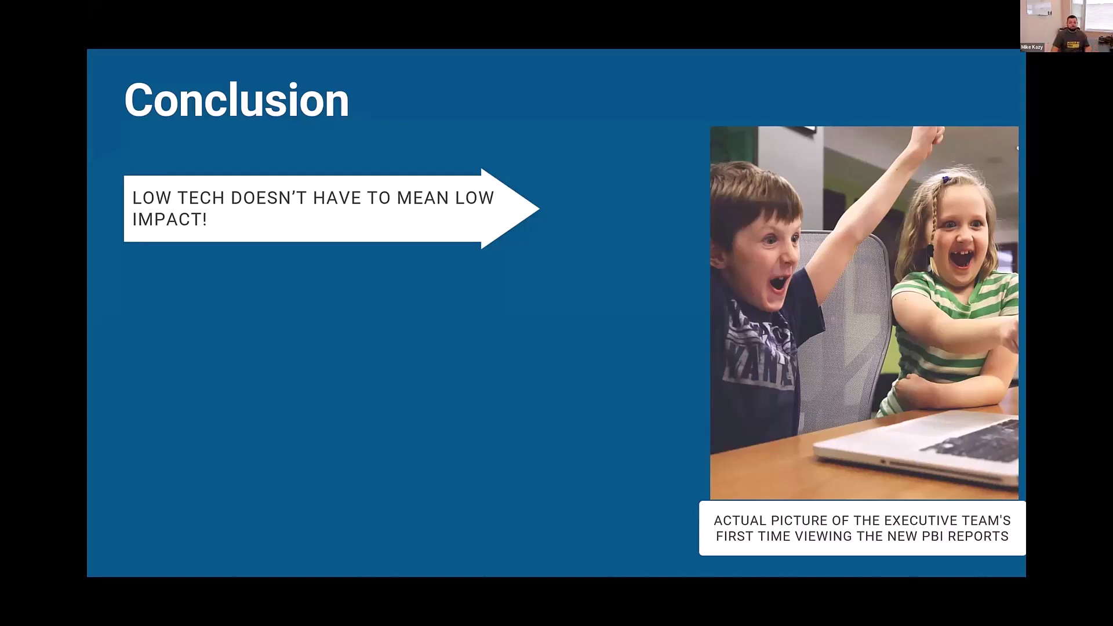
Step: Reveal the second Conclusion point, 'UNDERSTANDING THE PROBLEMS IS KEY…'
key(Right)
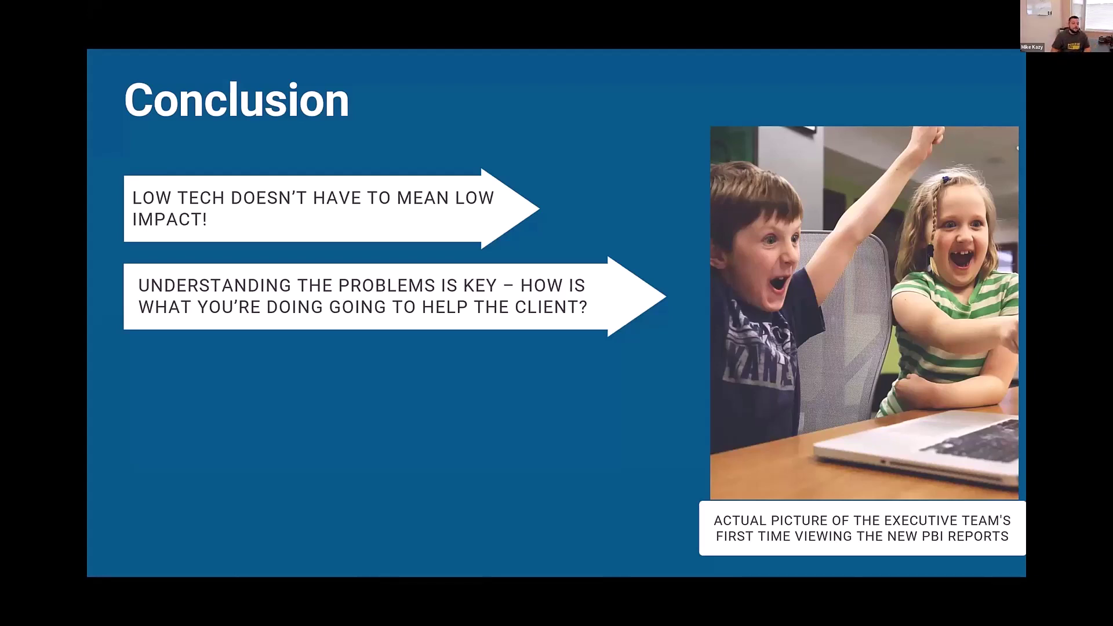
Step: Reveal the third conclusion point: 'You don't have to be stuck where you are – just take an intentional step'
key(Right)
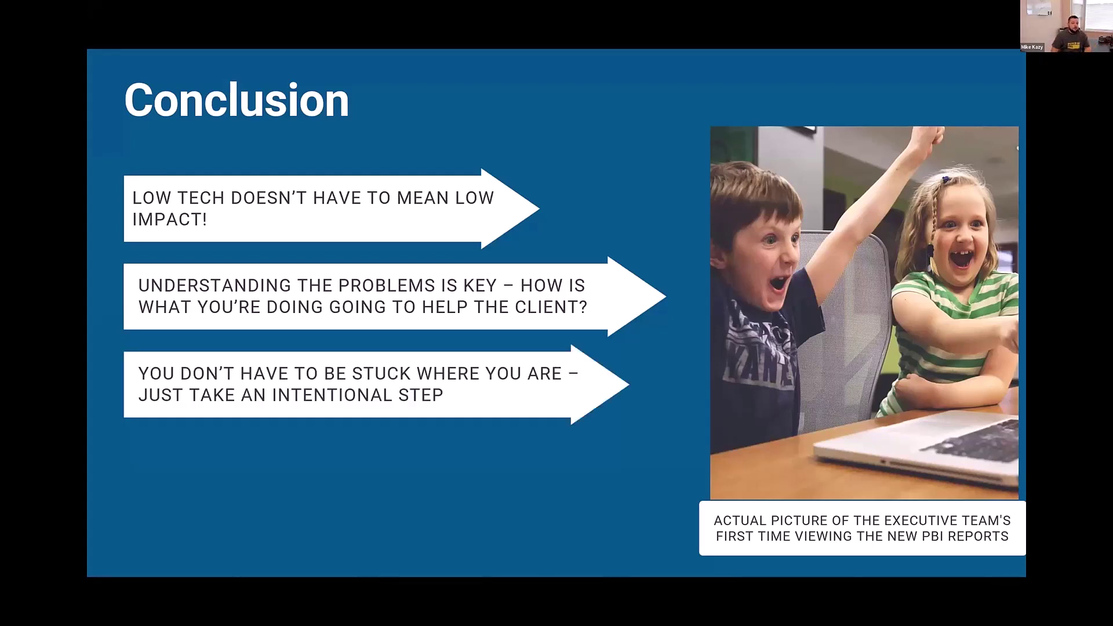